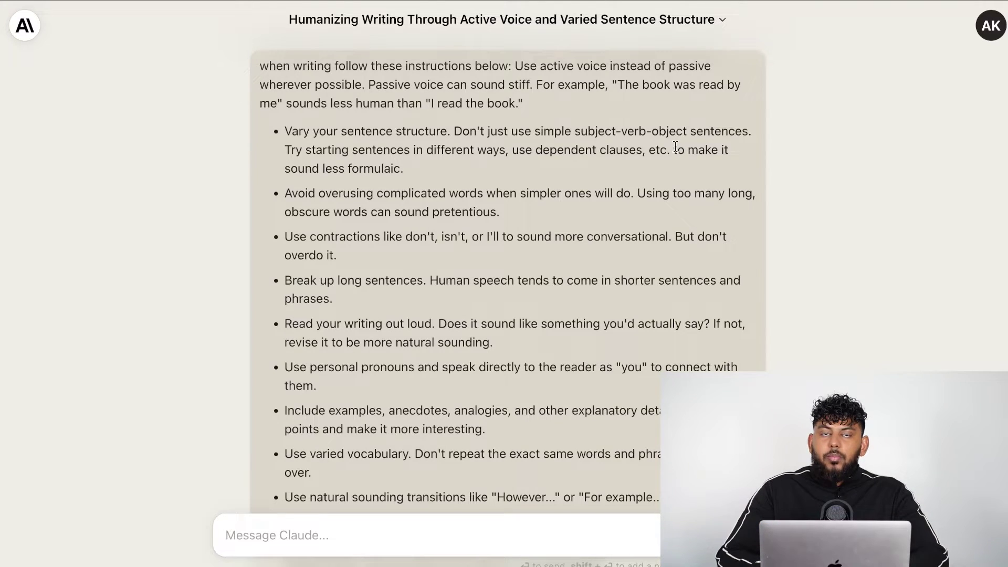
Read through the humanized-writing instructions prompt and highlight its closing line asking whether the instructions are understood
scroll(676, 147, down, 1)
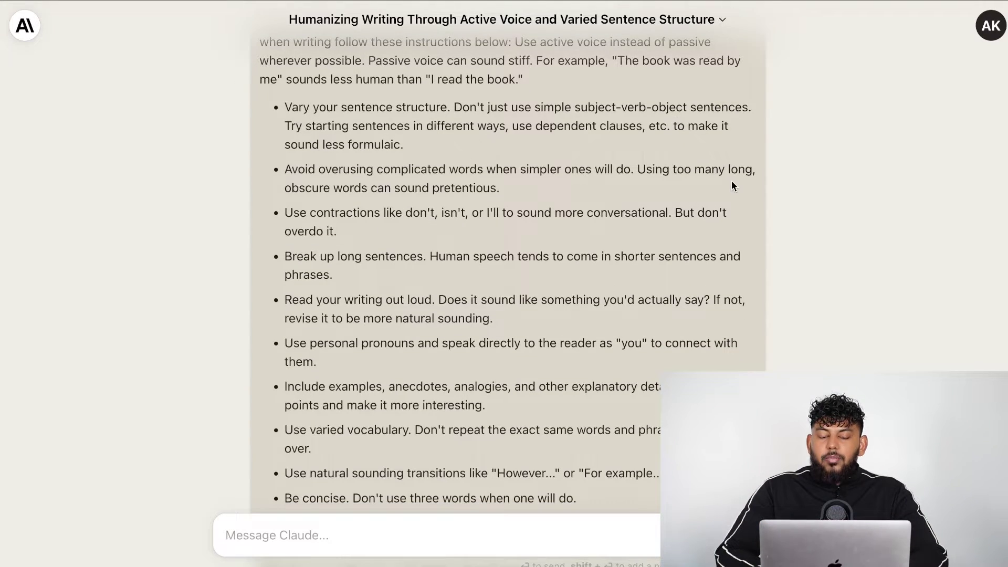
scroll(732, 187, up, 1)
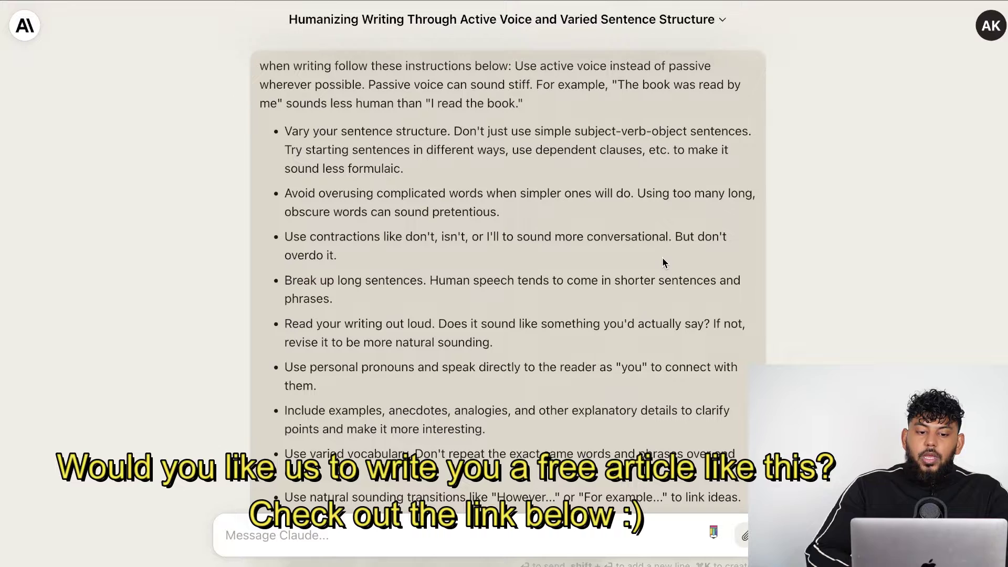
scroll(547, 268, down, 7)
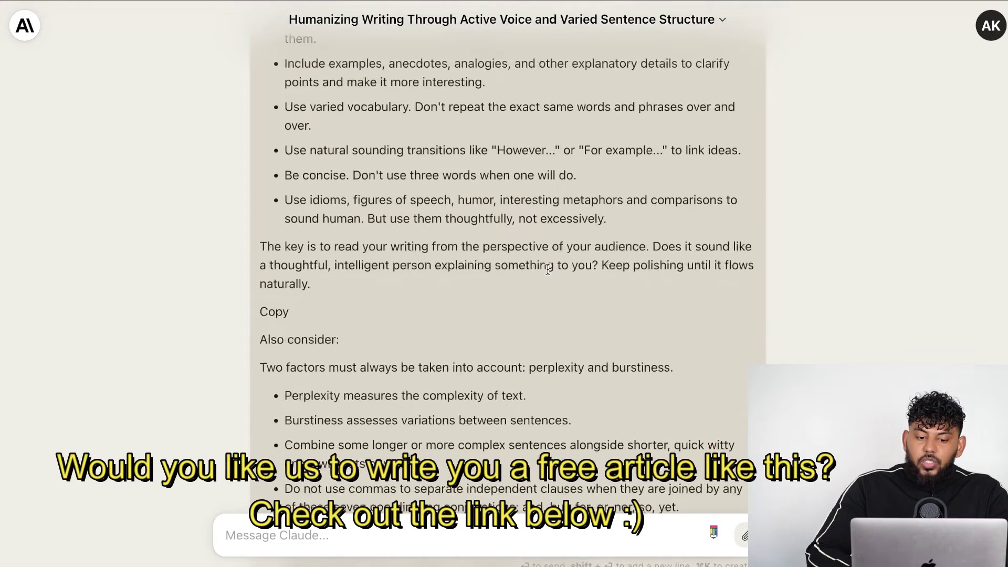
scroll(547, 268, down, 3)
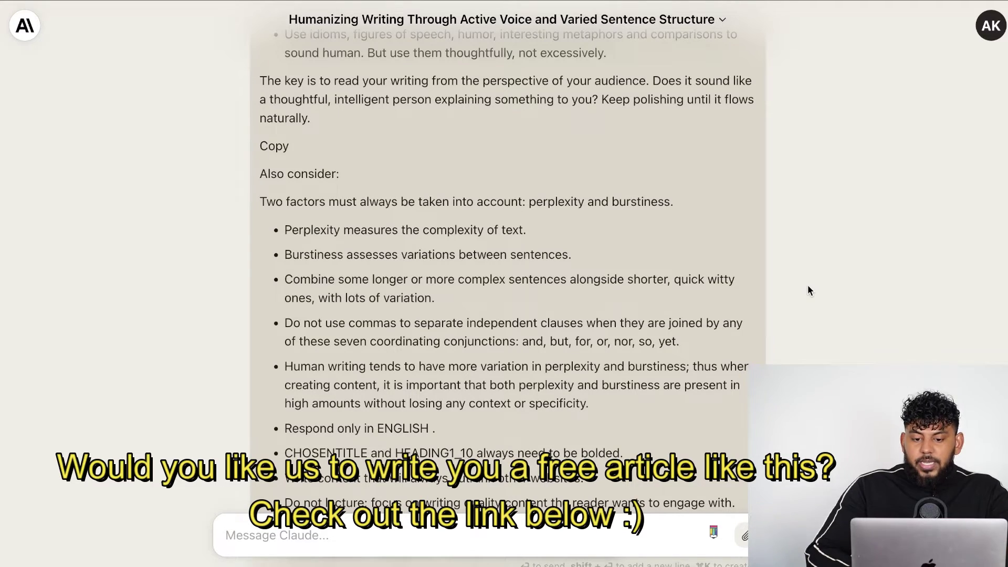
scroll(809, 286, up, 7)
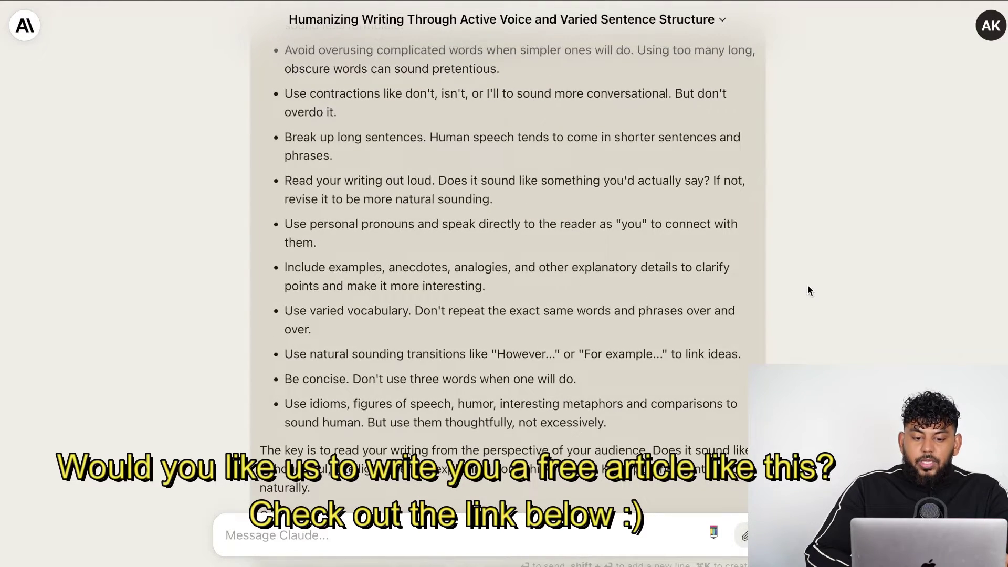
scroll(807, 285, down, 6)
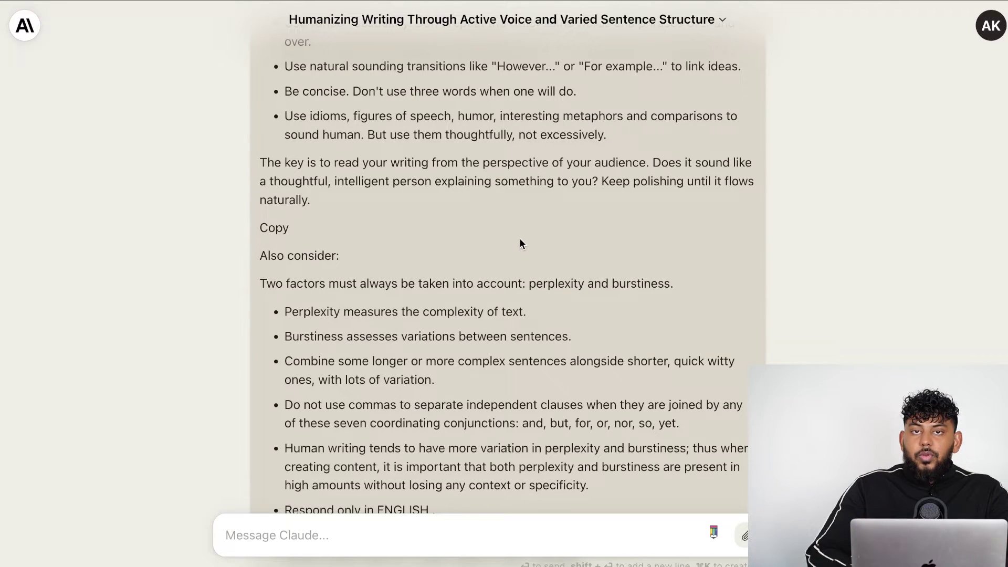
scroll(520, 238, down, 16)
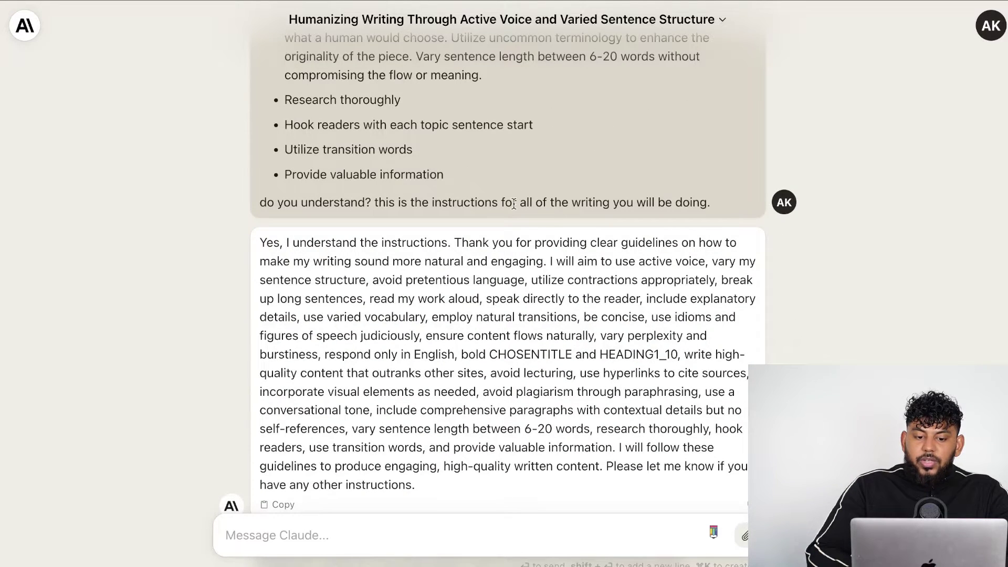
double_click(513, 203)
triple_click(513, 203)
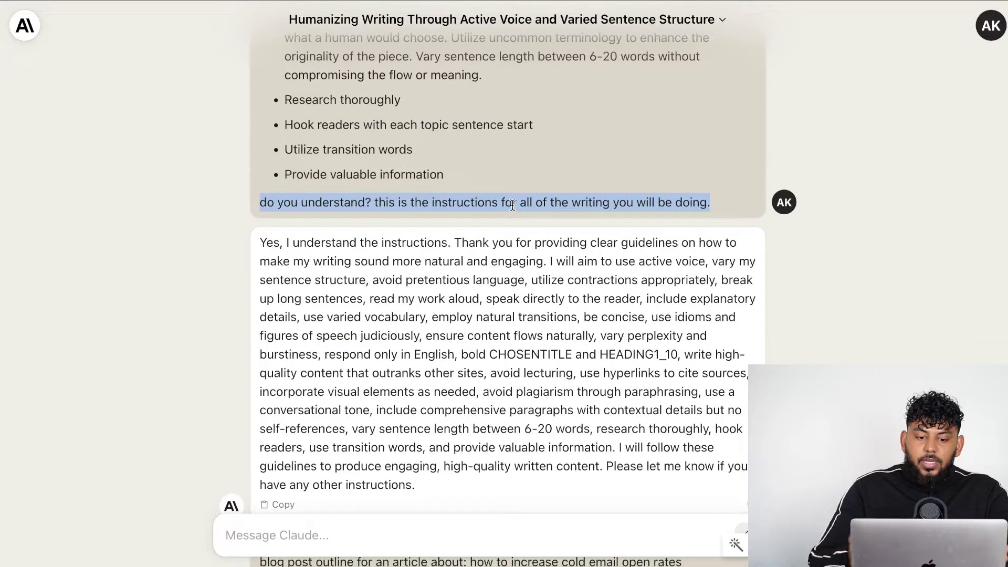
Review the reply to the writing instructions and highlight the whole follow-up prompt requesting a comprehensive blog post outline
scroll(512, 205, down, 6)
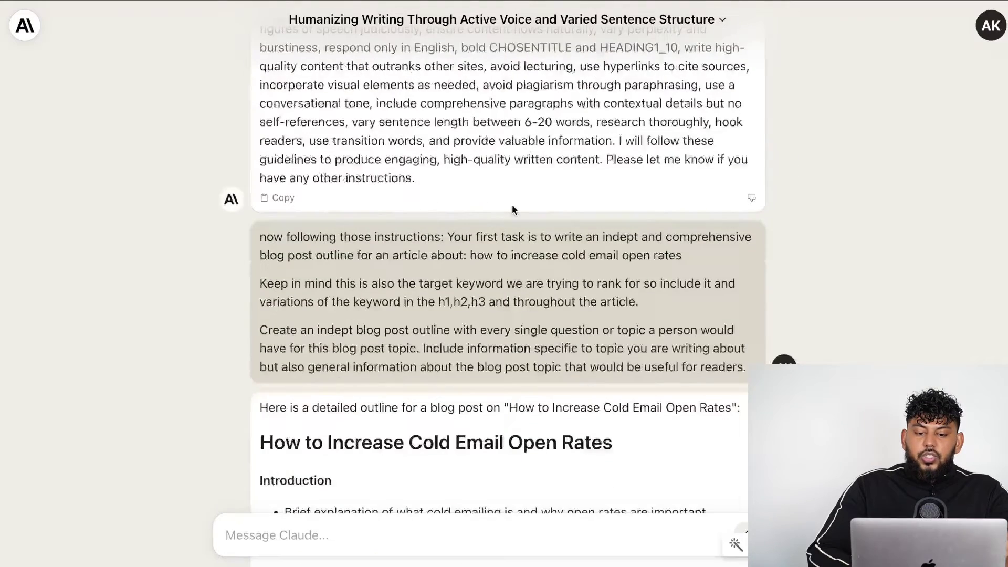
scroll(574, 265, up, 1)
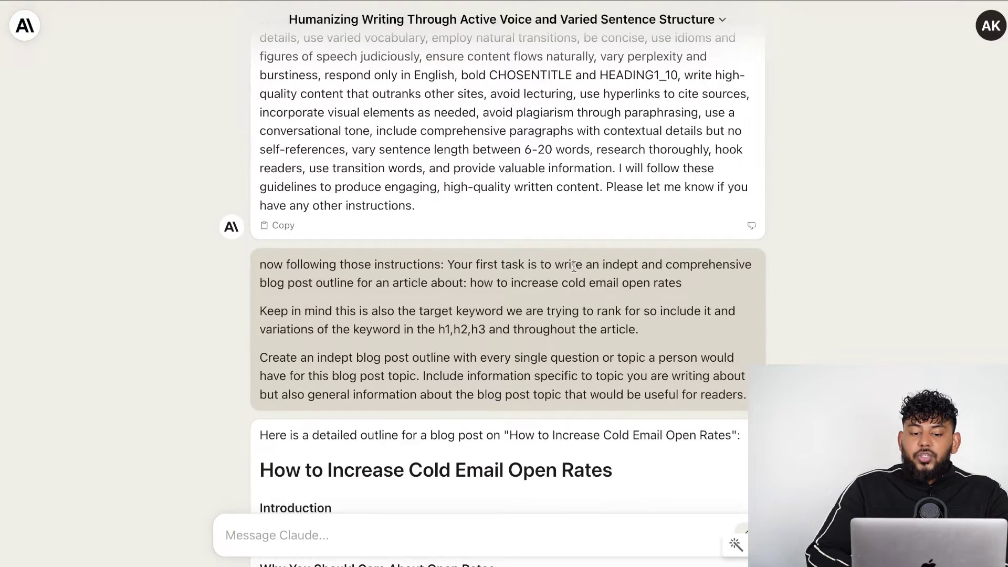
drag(747, 395, 253, 256)
scroll(545, 231, down, 1)
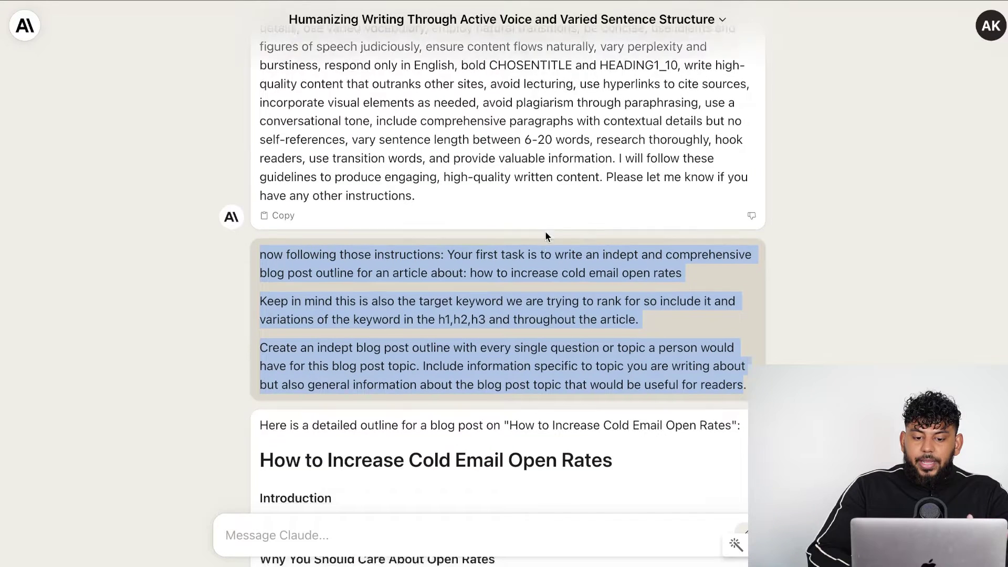
scroll(724, 231, down, 1)
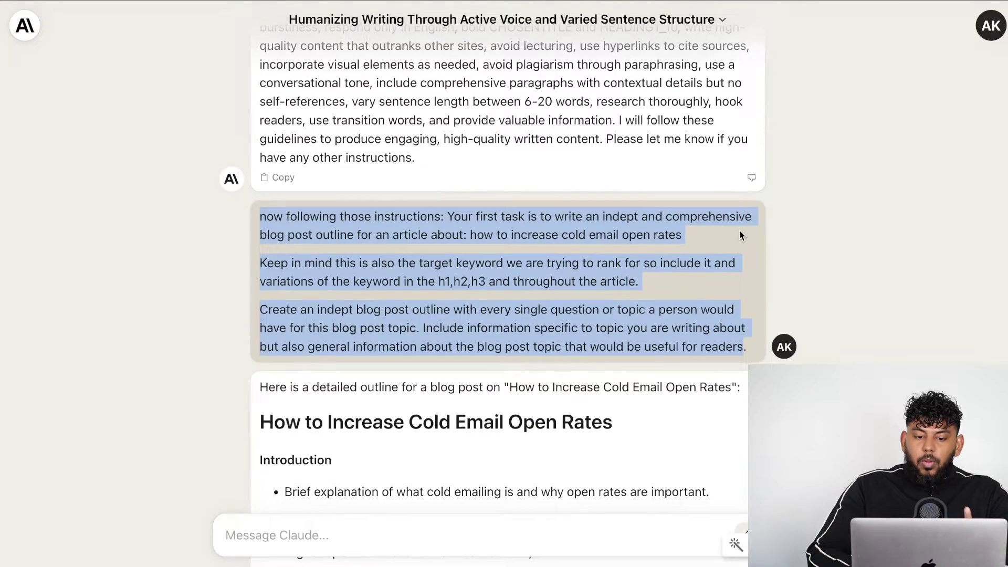
click(781, 241)
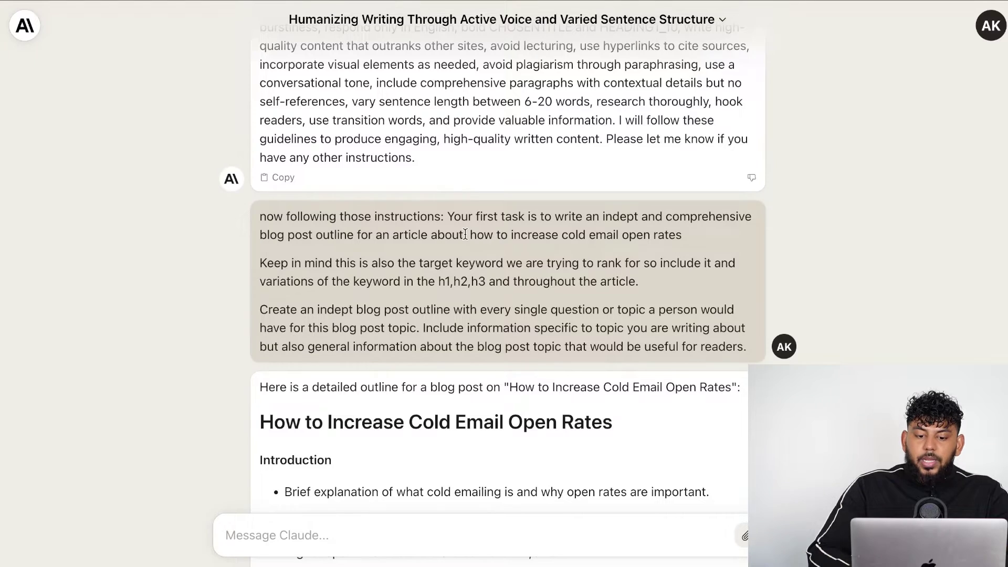
Highlight the target keyword "how to increase cold email open rates" in the outline prompt
drag(465, 235, 761, 234)
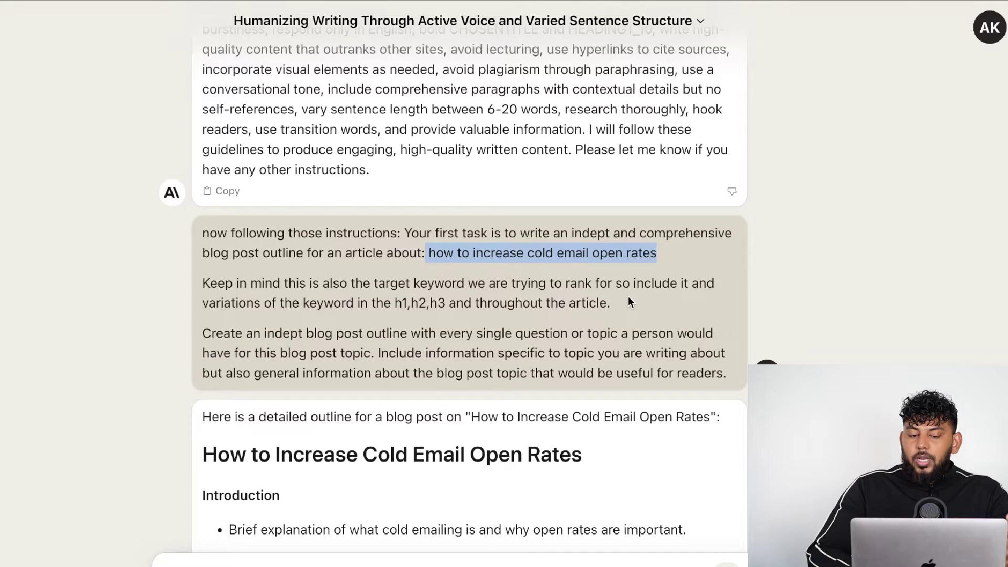
click(457, 275)
drag(430, 254, 685, 257)
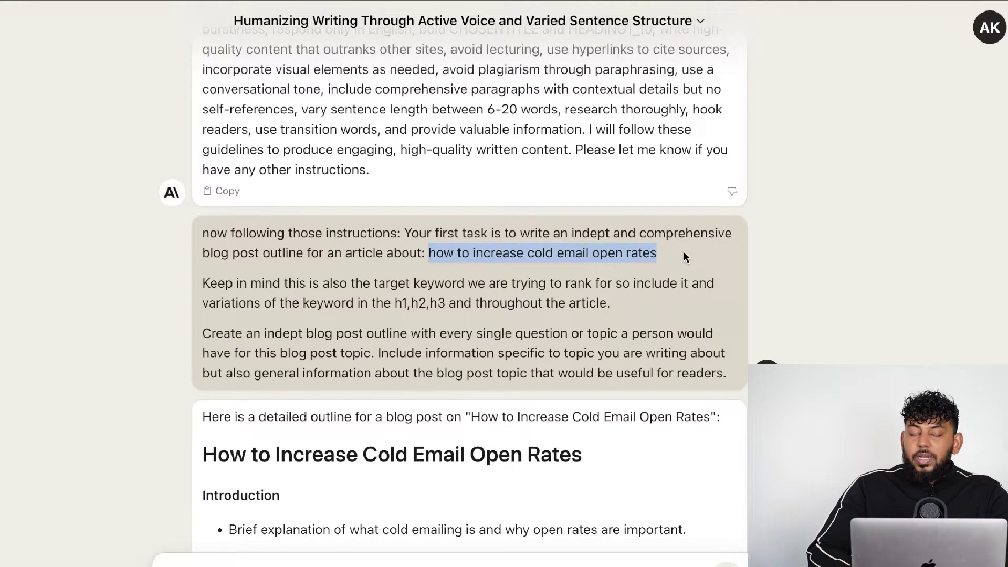
Examine the generated blog post outline from its introduction through the key takeaways, down to the prompt for combining outlines
scroll(684, 257, down, 6)
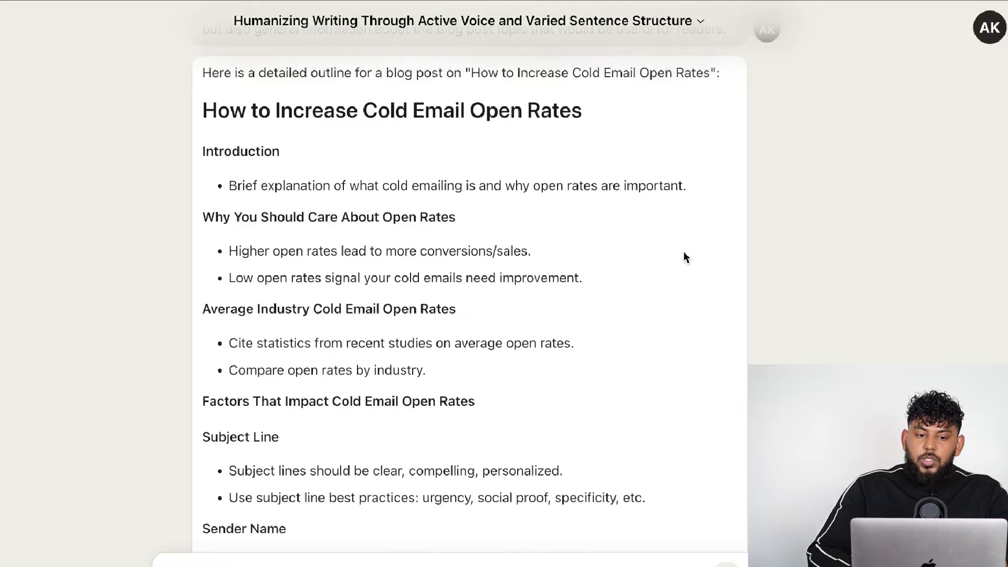
scroll(683, 257, down, 10)
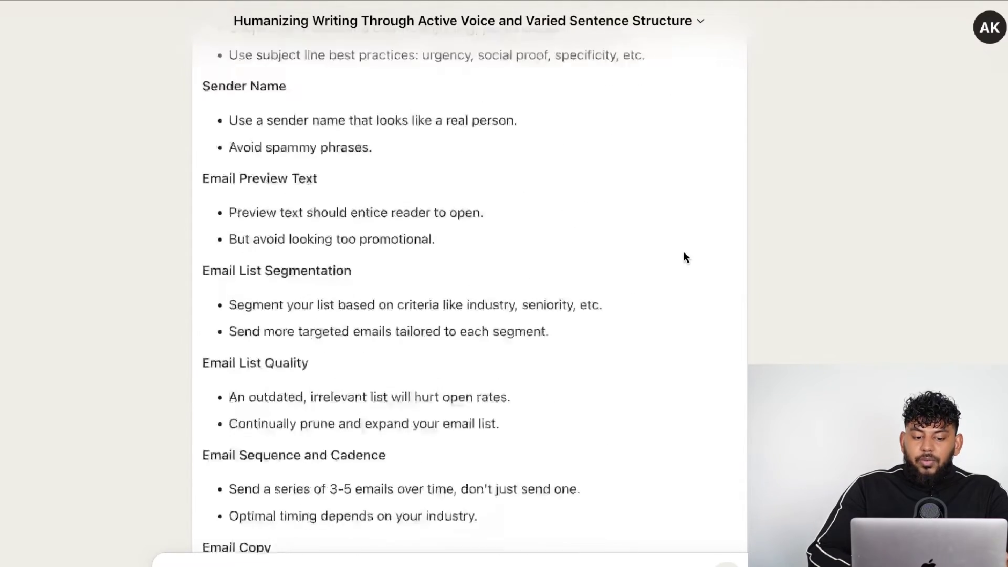
scroll(683, 258, down, 5)
scroll(684, 257, down, 4)
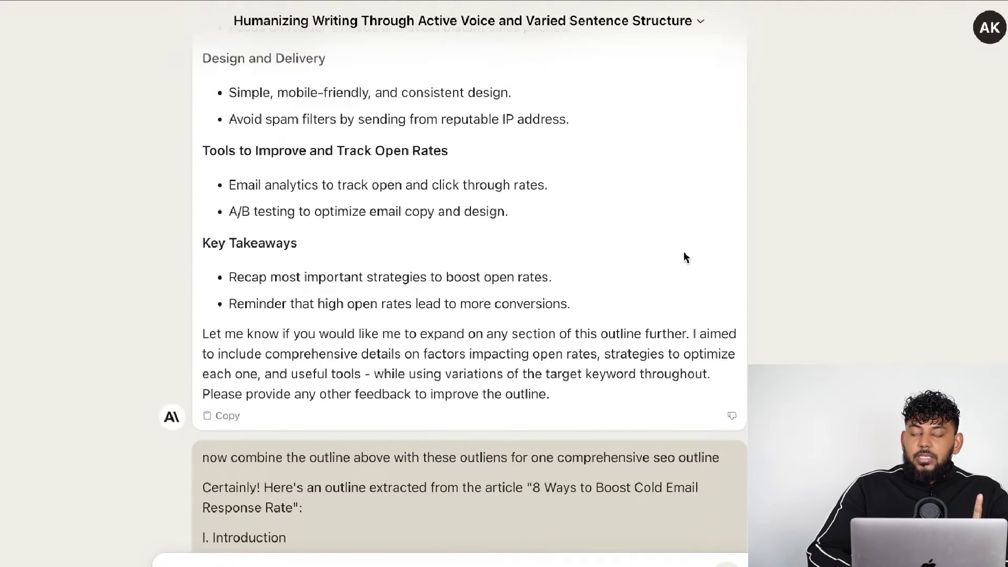
scroll(684, 257, down, 2)
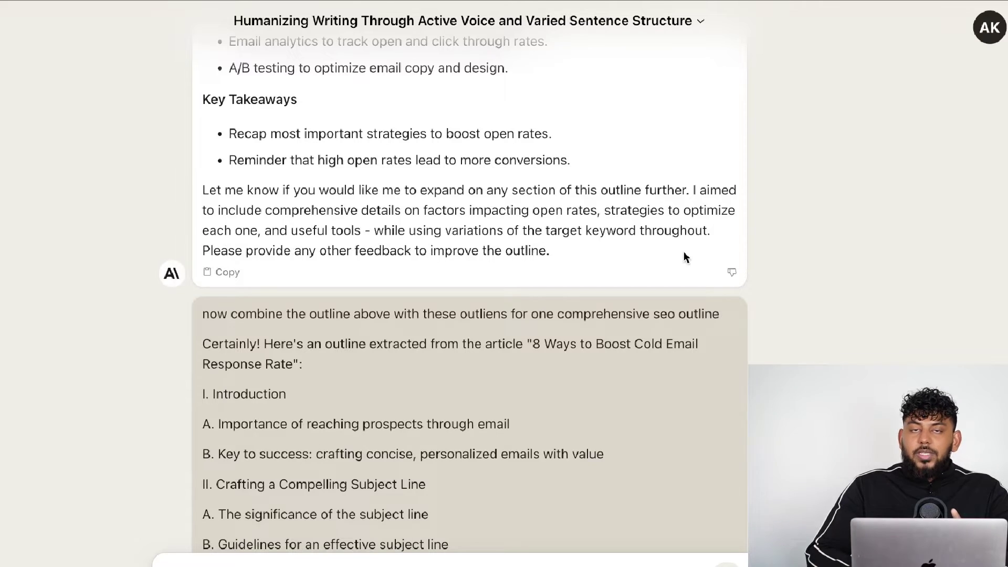
scroll(684, 251, down, 1)
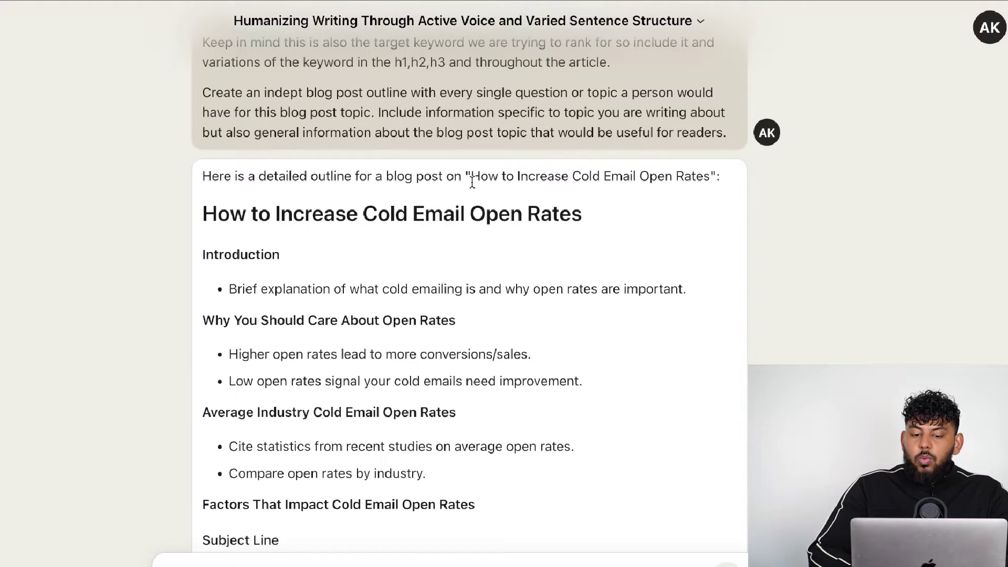
Search Google for the outline's title, "How to Increase Cold Email Open Rates", and look through the competing articles
drag(472, 179, 669, 188)
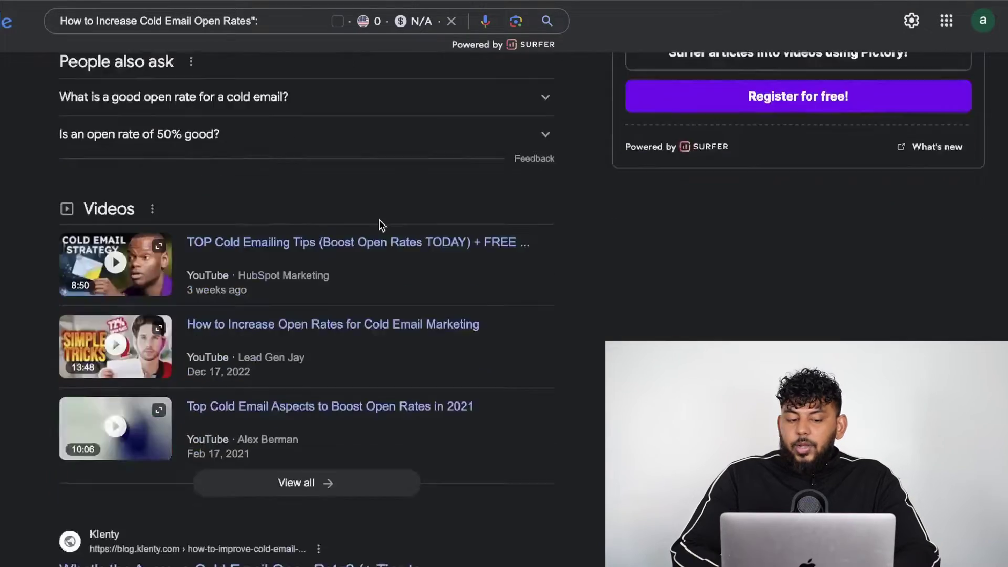
scroll(378, 225, down, 7)
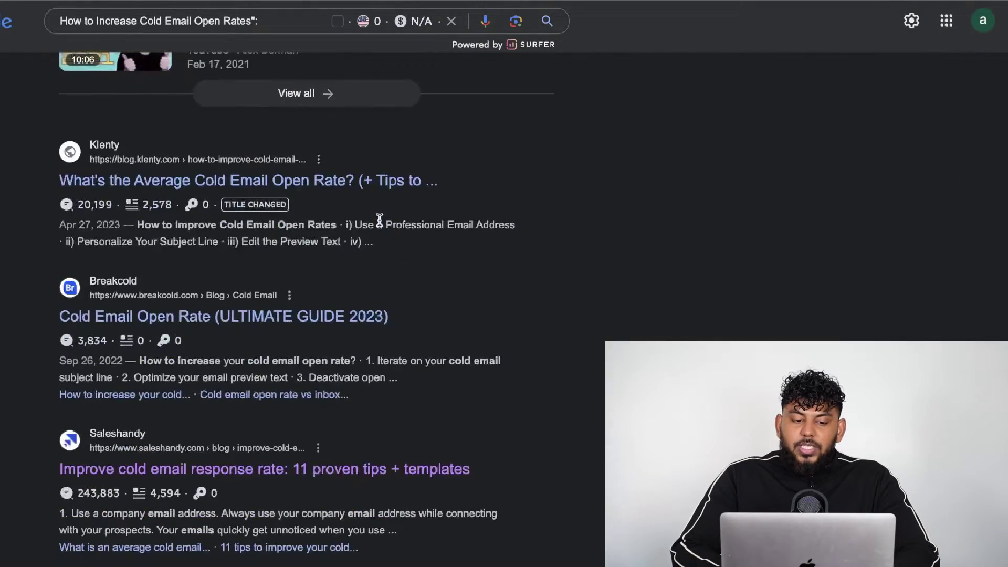
scroll(378, 223, down, 3)
scroll(379, 225, up, 9)
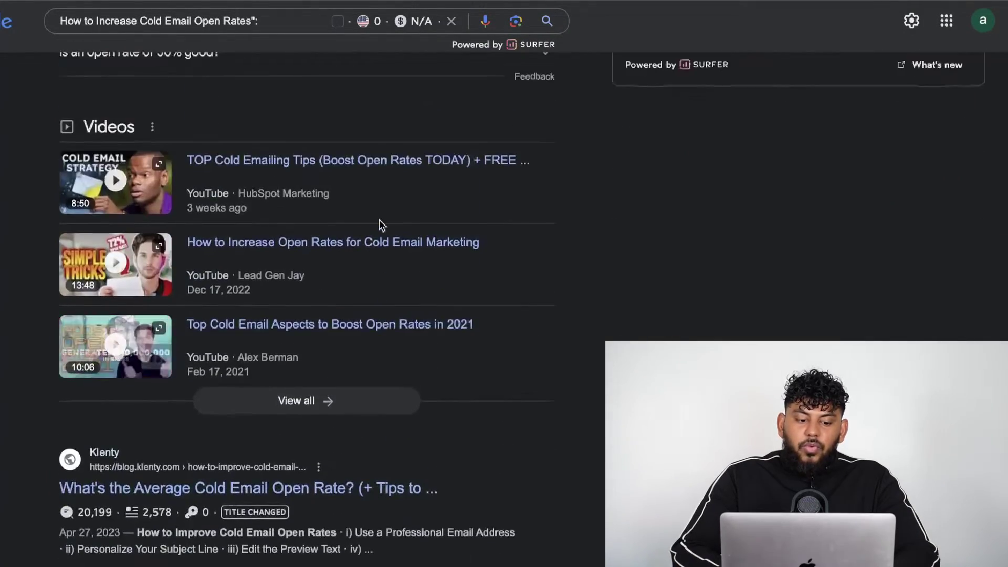
scroll(381, 225, down, 2)
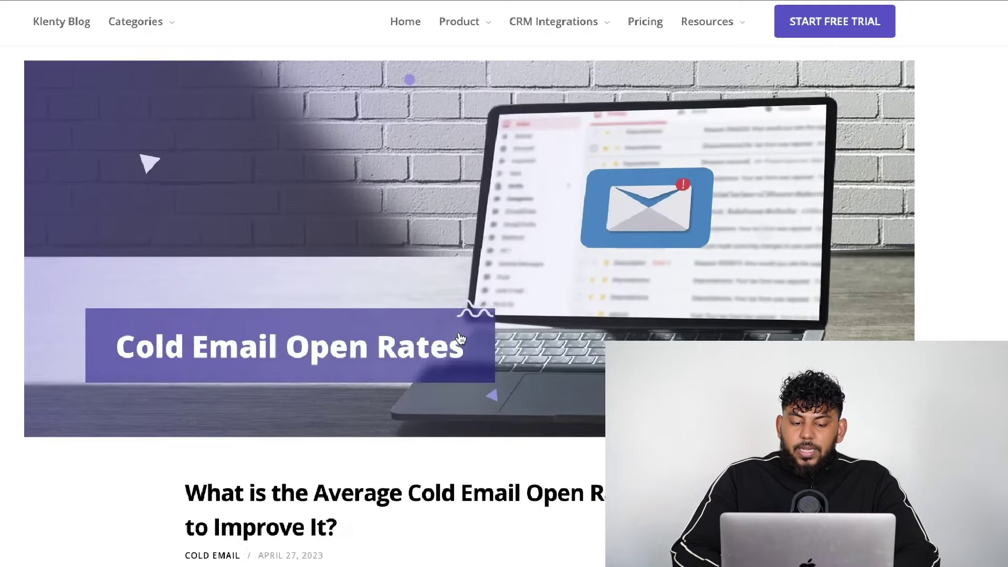
Open the AI assistant alongside the Klenty article on cold email open rates and skim the article down to its table of contents
scroll(459, 338, down, 10)
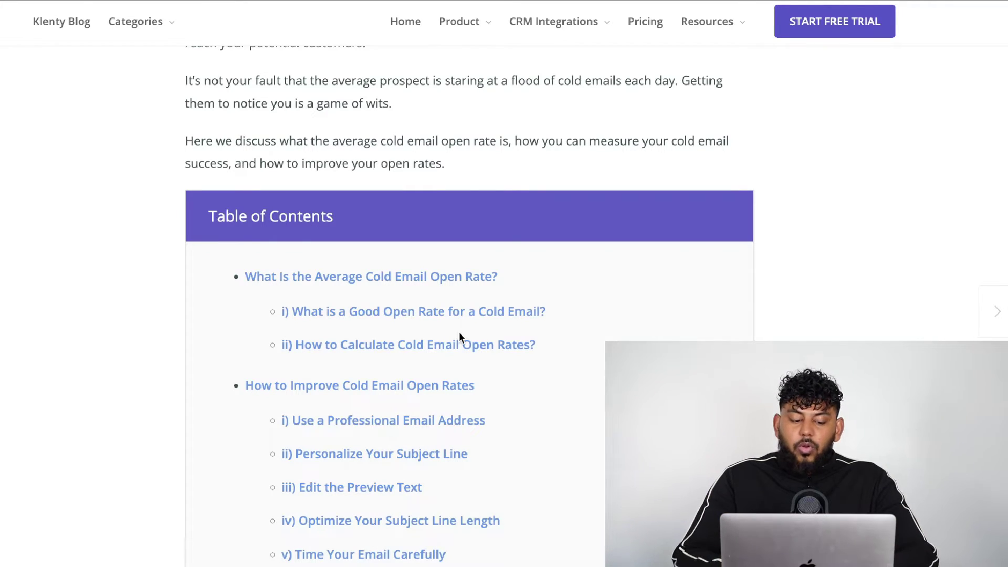
key(alt+a)
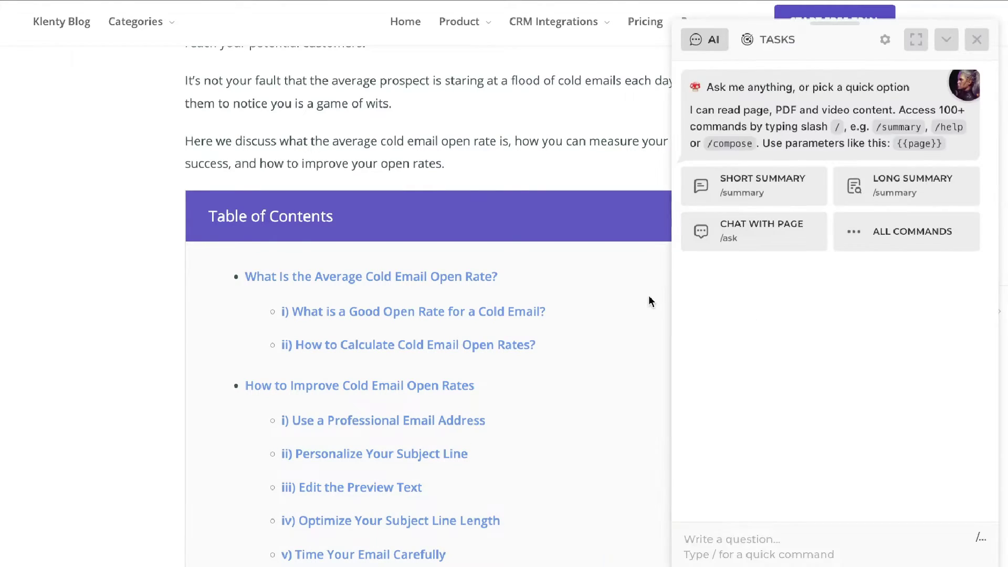
scroll(631, 215, up, 12)
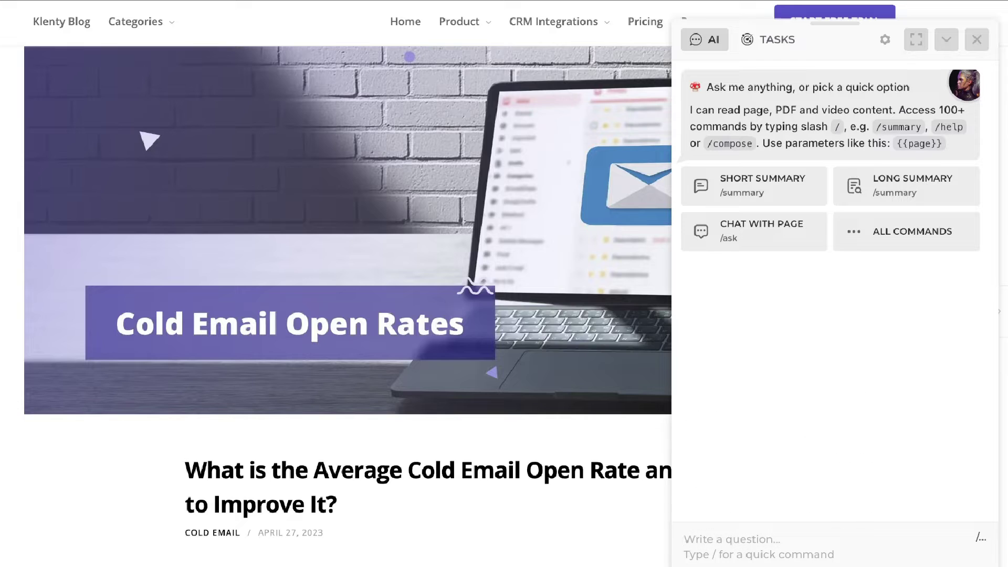
scroll(521, 319, down, 10)
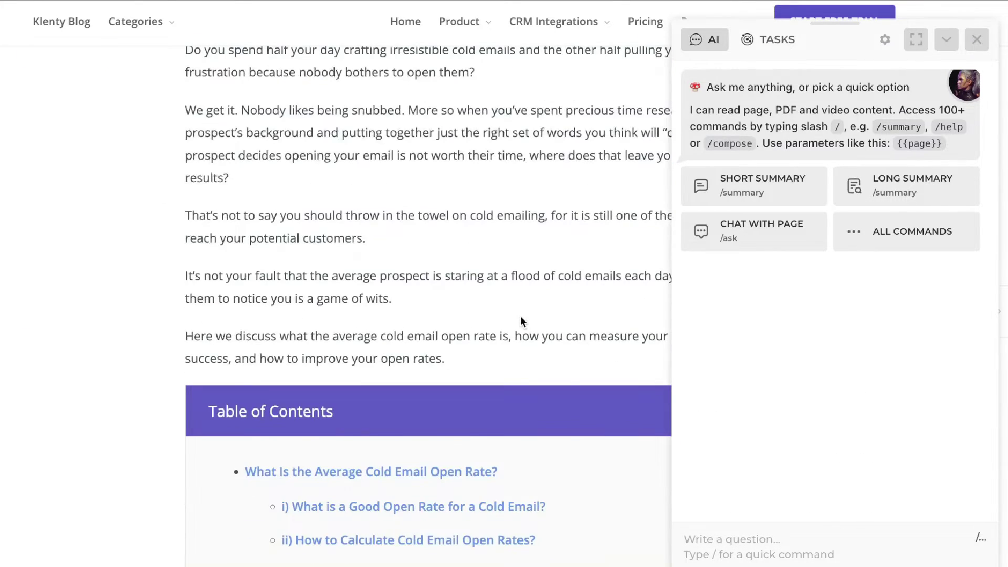
scroll(522, 320, down, 15)
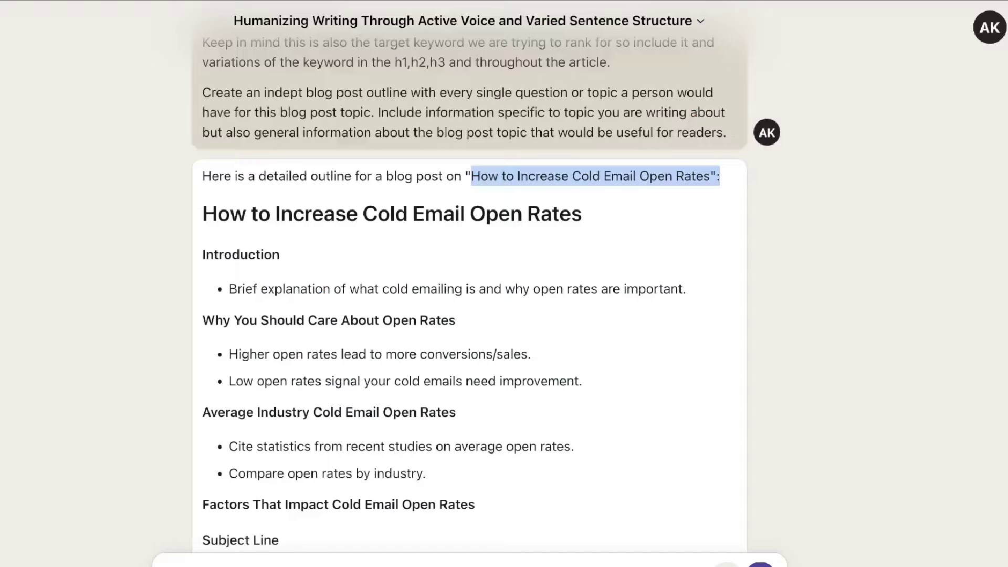
Return to the Claude chat and examine the generated outline and the prompt combining it with outlines extracted from competitor articles
scroll(468, 284, down, 5)
scroll(468, 283, up, 3)
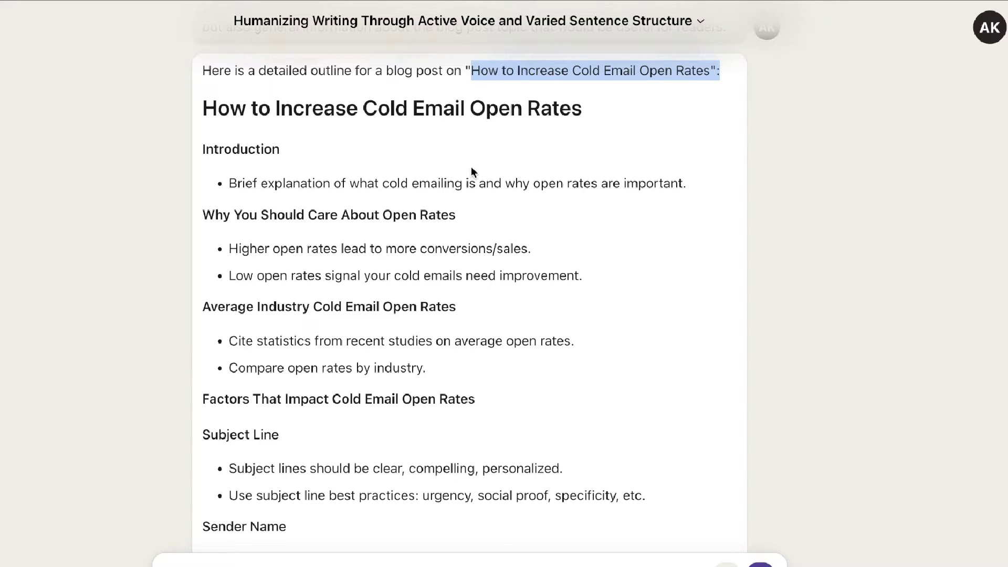
scroll(390, 180, down, 8)
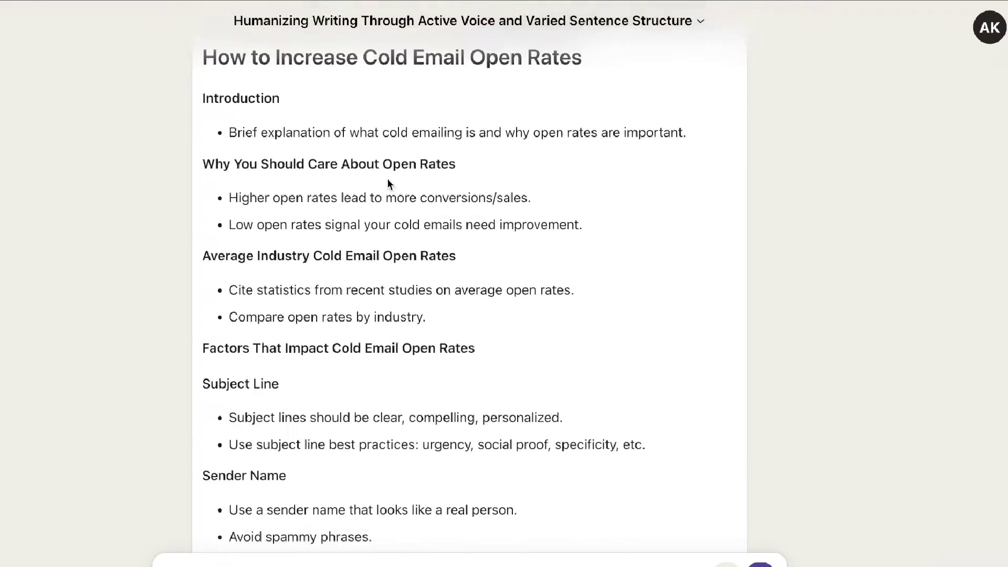
scroll(388, 179, down, 17)
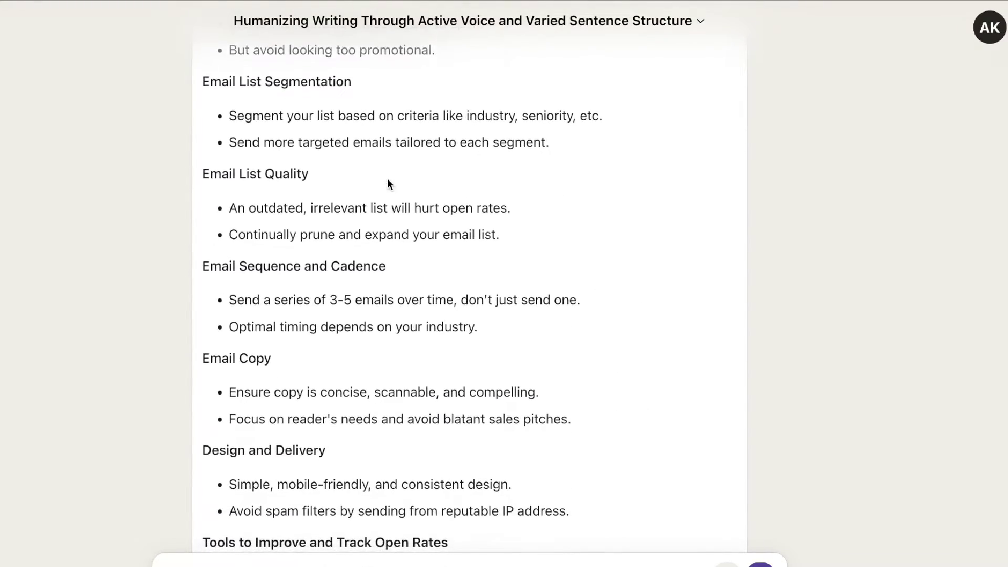
scroll(387, 178, down, 2)
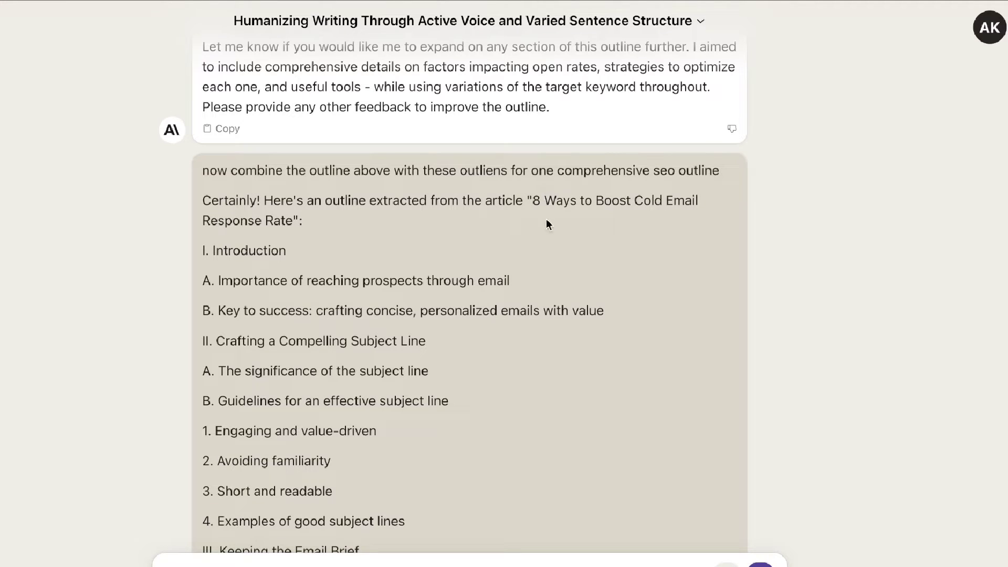
scroll(545, 224, down, 5)
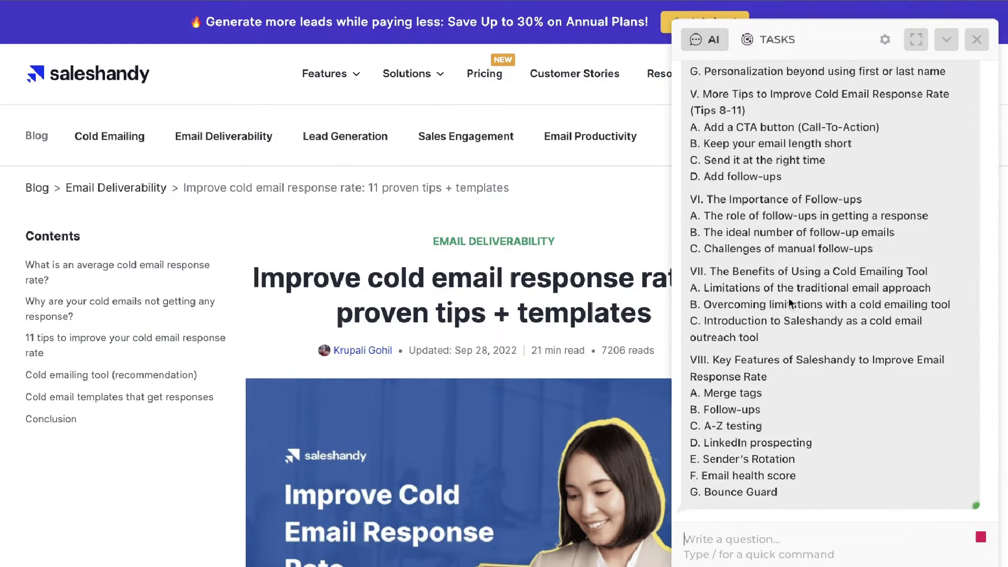
mouse_move(342, 47)
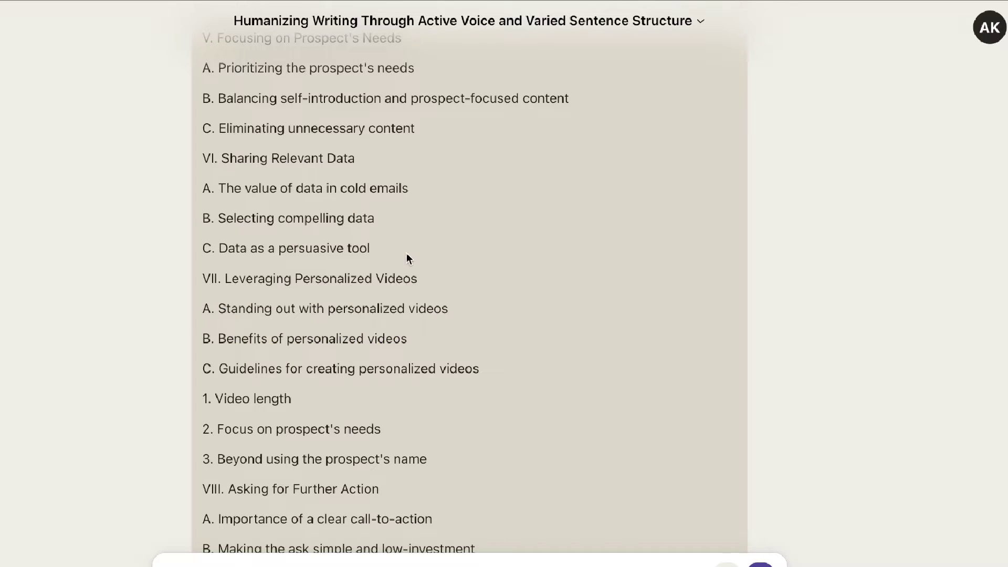
Examine the combined SEO outline "How to Increase Cold Email Open and Response Rates" from its introduction through the key takeaways
scroll(406, 253, down, 10)
scroll(407, 253, up, 7)
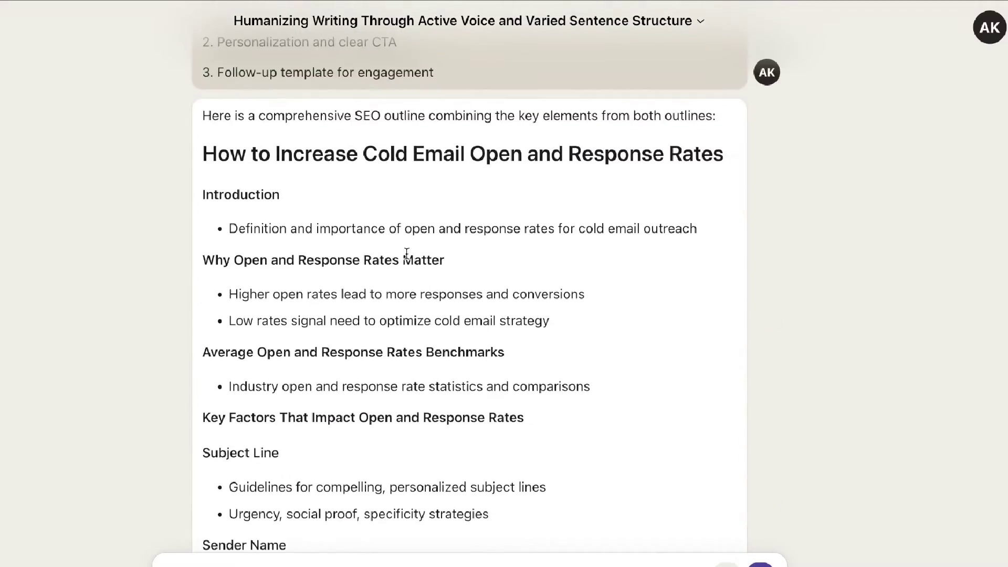
scroll(406, 253, down, 8)
scroll(407, 253, down, 9)
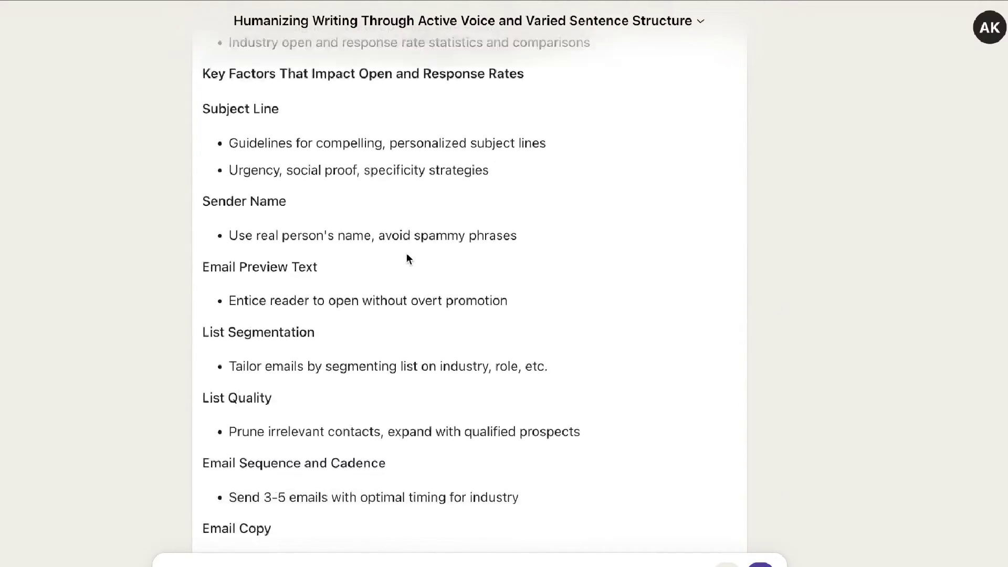
scroll(406, 253, down, 10)
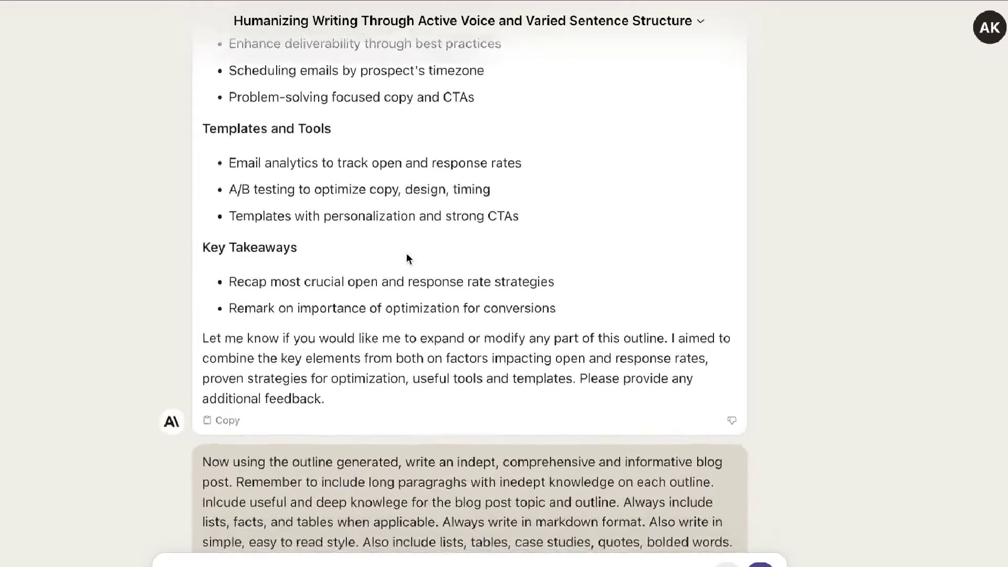
scroll(407, 253, up, 14)
scroll(407, 253, up, 8)
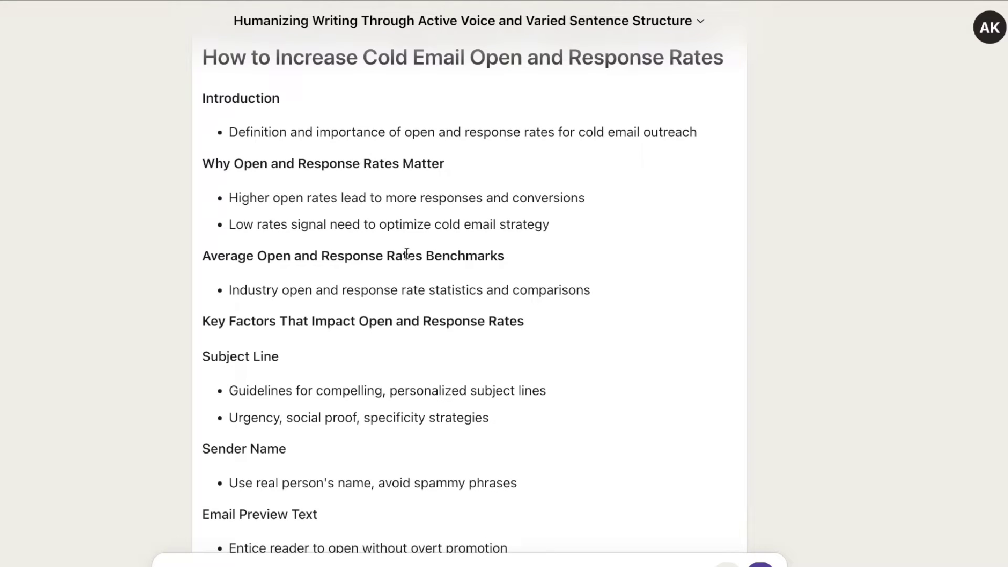
scroll(674, 322, down, 10)
scroll(673, 322, down, 14)
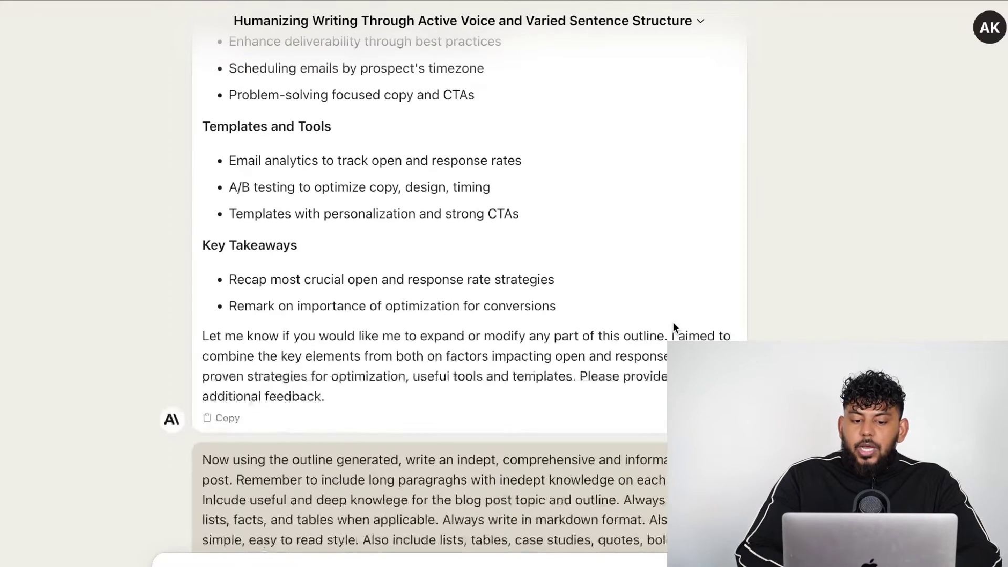
Read the blog post writing prompt, highlighting its writing instructions and the paragraph about including keywords naturally
scroll(700, 303, down, 2)
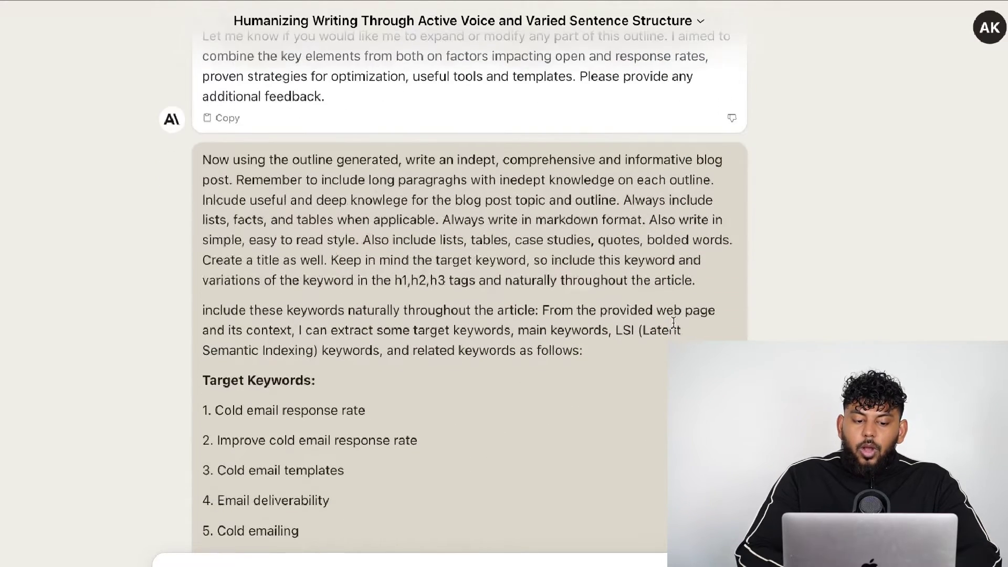
drag(702, 288, 202, 160)
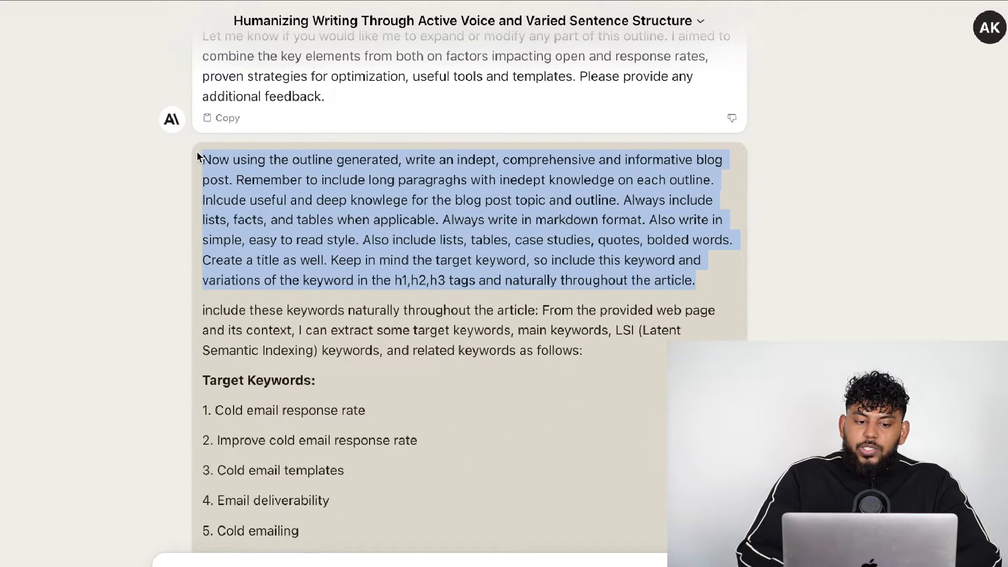
click(437, 333)
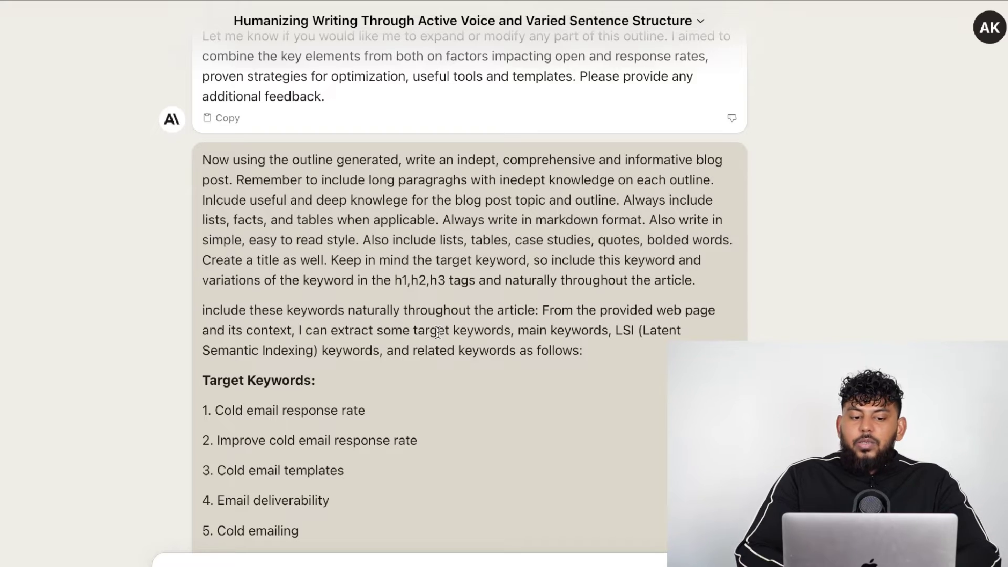
scroll(526, 338, down, 1)
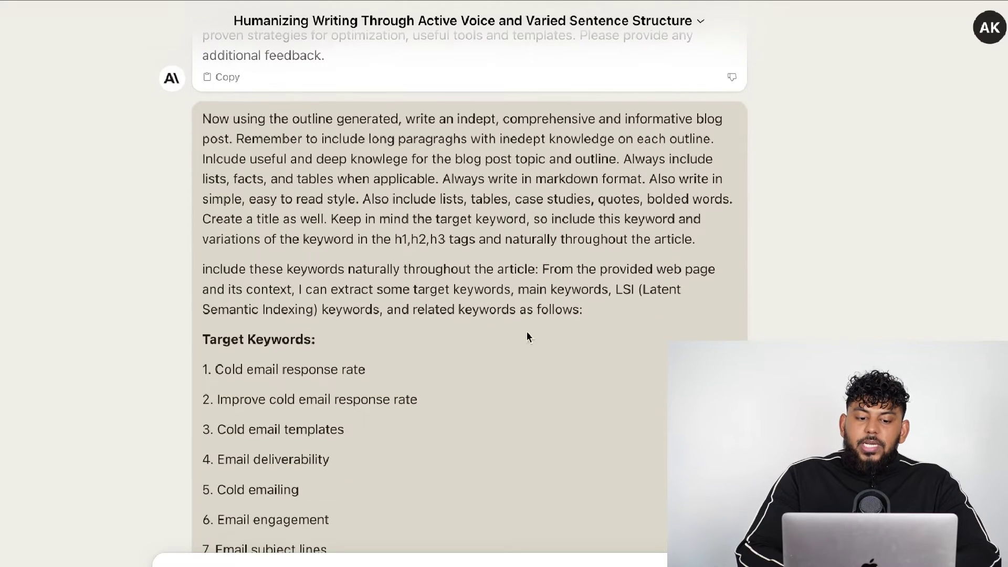
drag(574, 317, 180, 269)
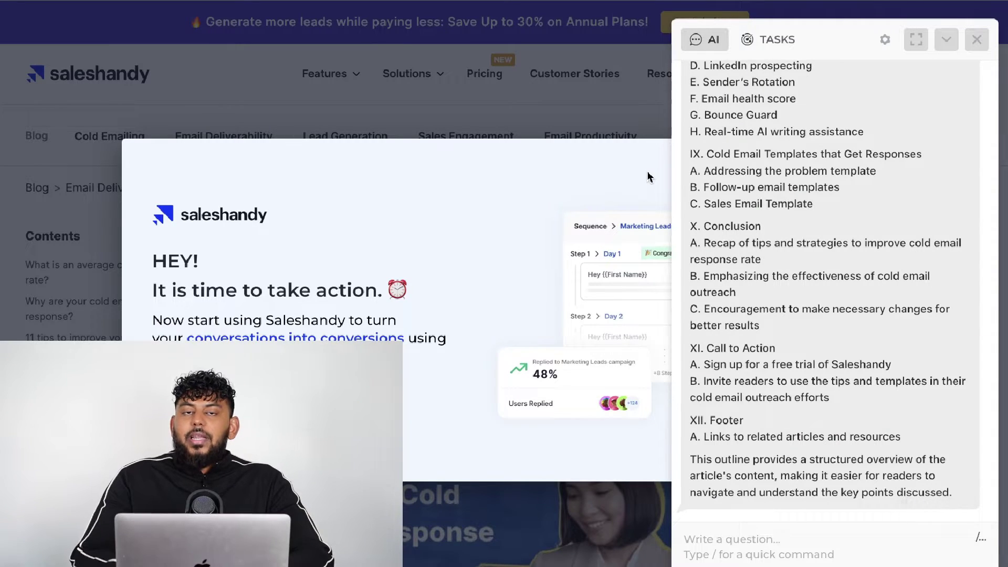
On the Saleshandy article, ask the AI assistant to extract the main keywords, LSI keywords and related keywords
click(757, 546)
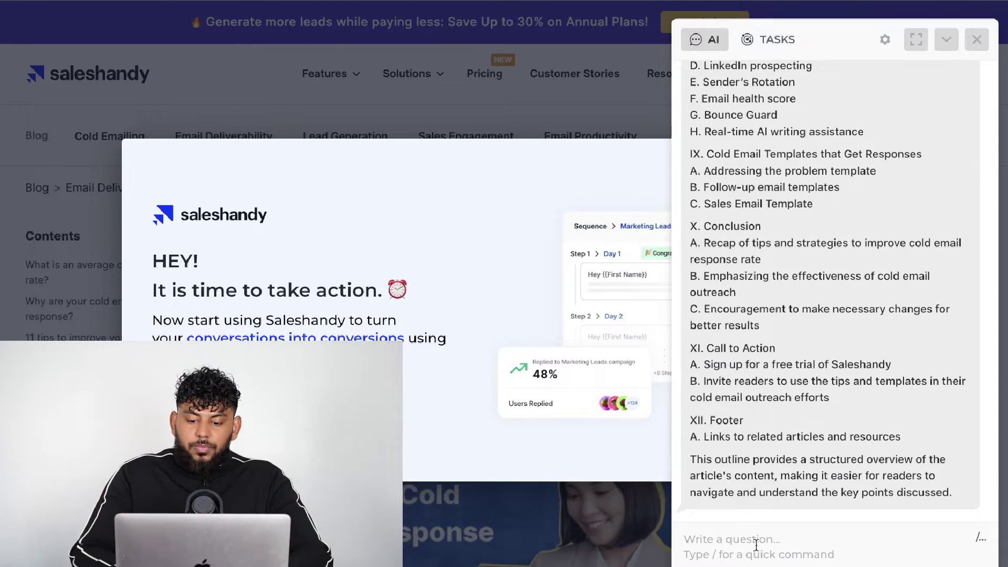
text(extract the main keywords, lsi keywords and related keywords from thos article)
key(Return)
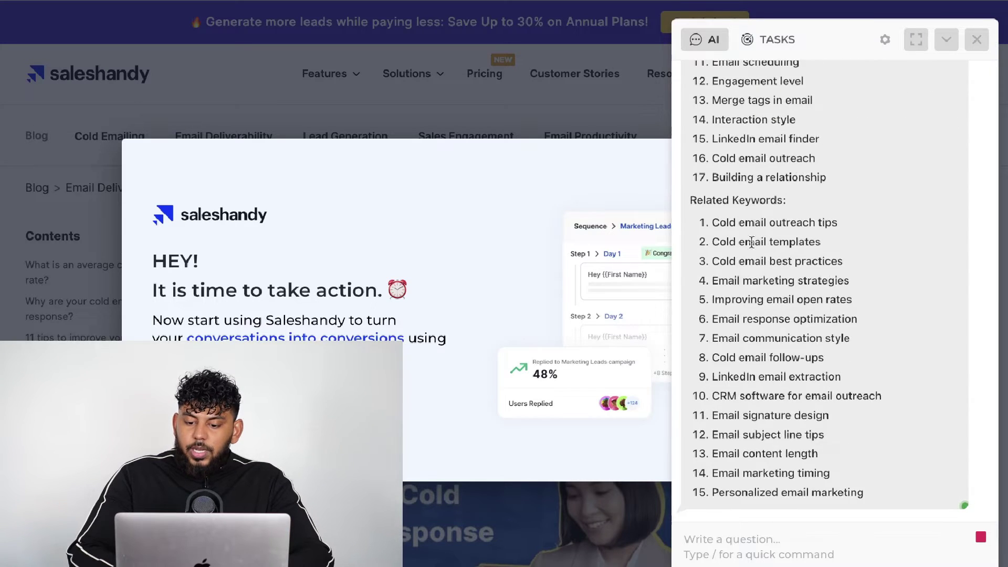
click(953, 497)
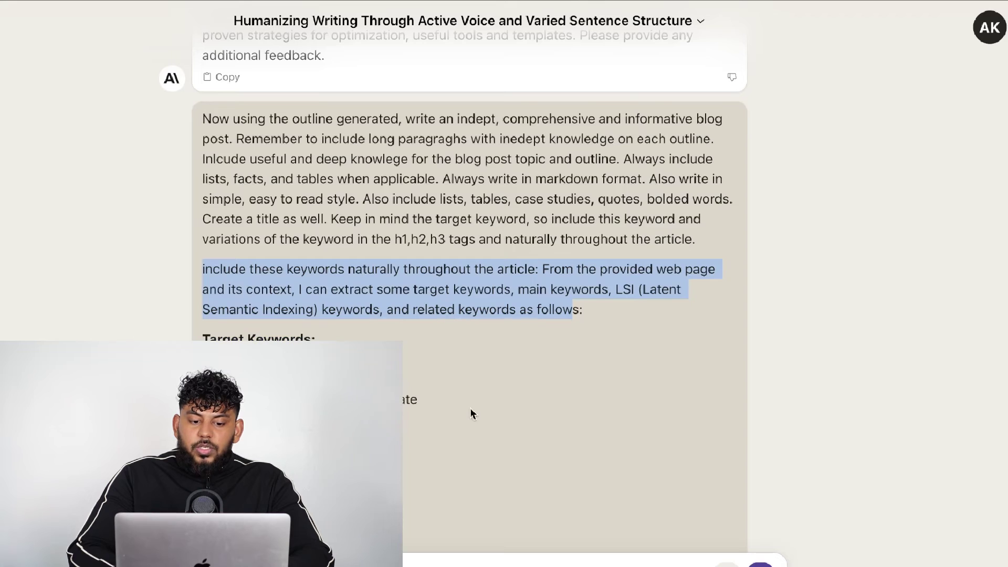
Back in the Claude chat, examine the target, main and LSI keyword lists included in the blog post writing prompt
scroll(470, 407, down, 5)
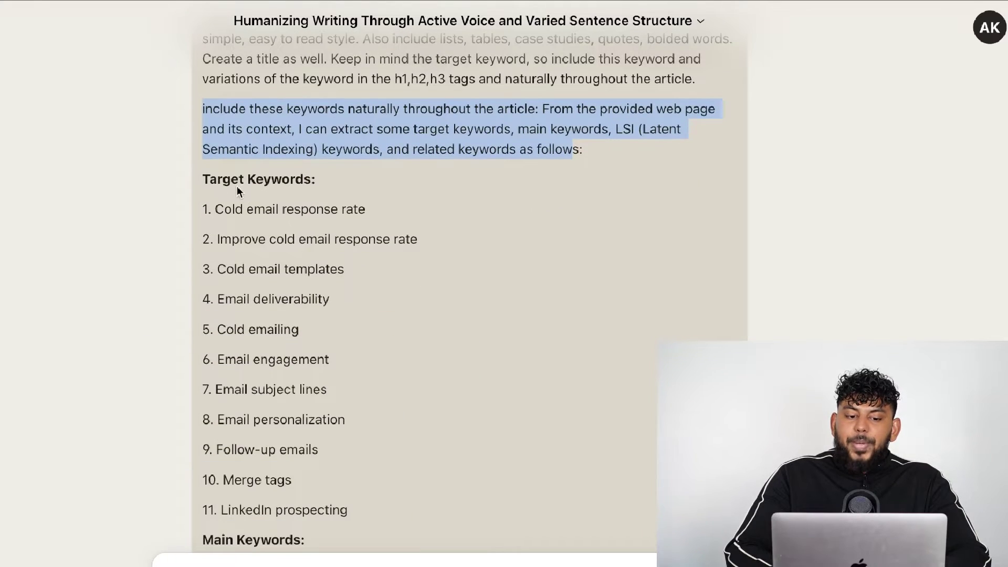
scroll(349, 237, down, 3)
scroll(349, 237, down, 2)
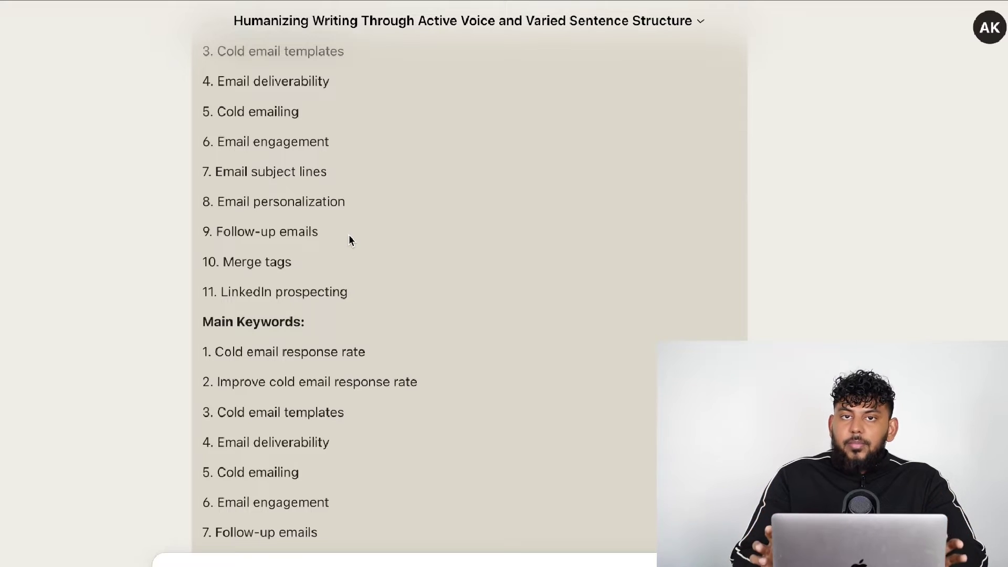
scroll(349, 236, down, 1)
scroll(349, 235, down, 5)
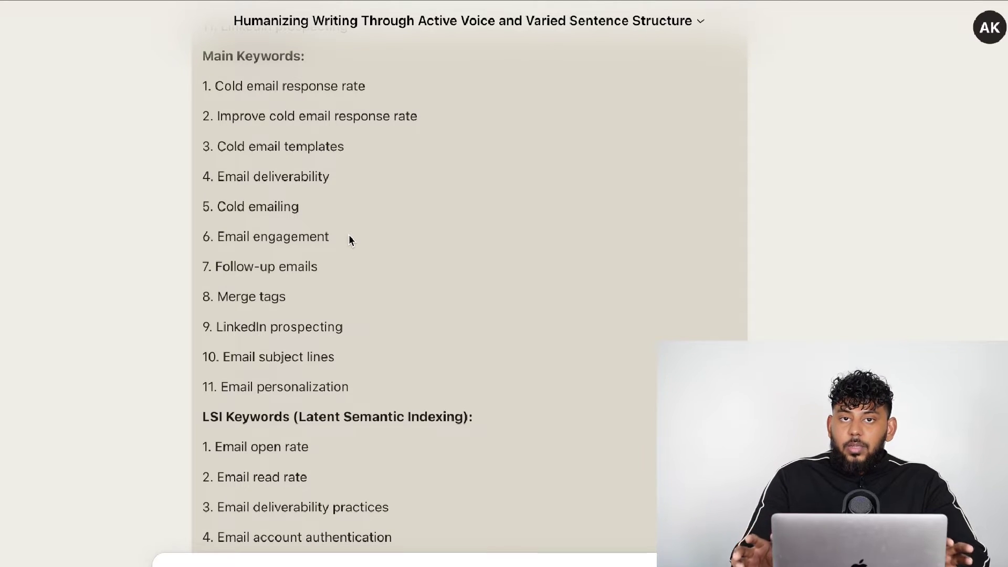
scroll(350, 239, down, 4)
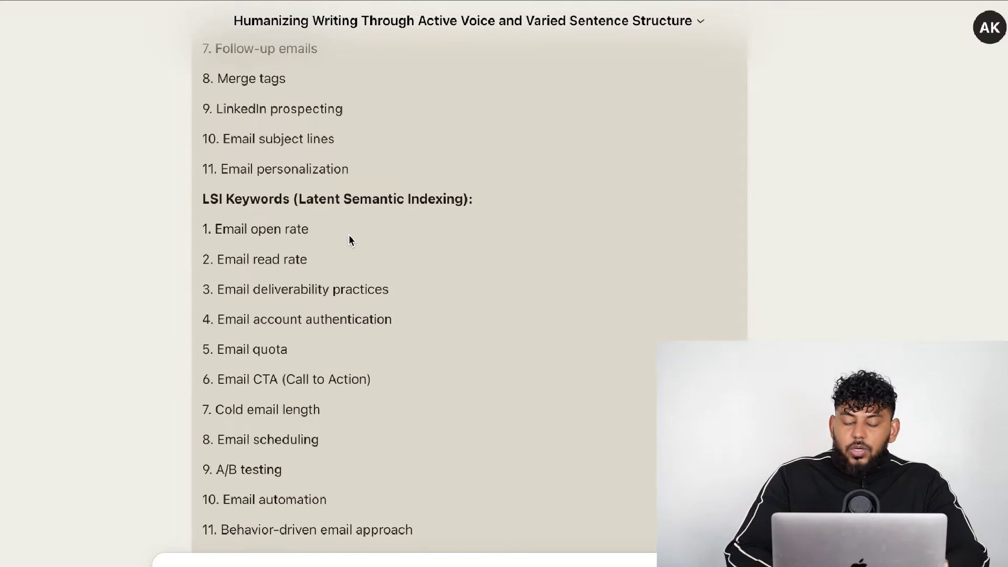
scroll(349, 235, down, 5)
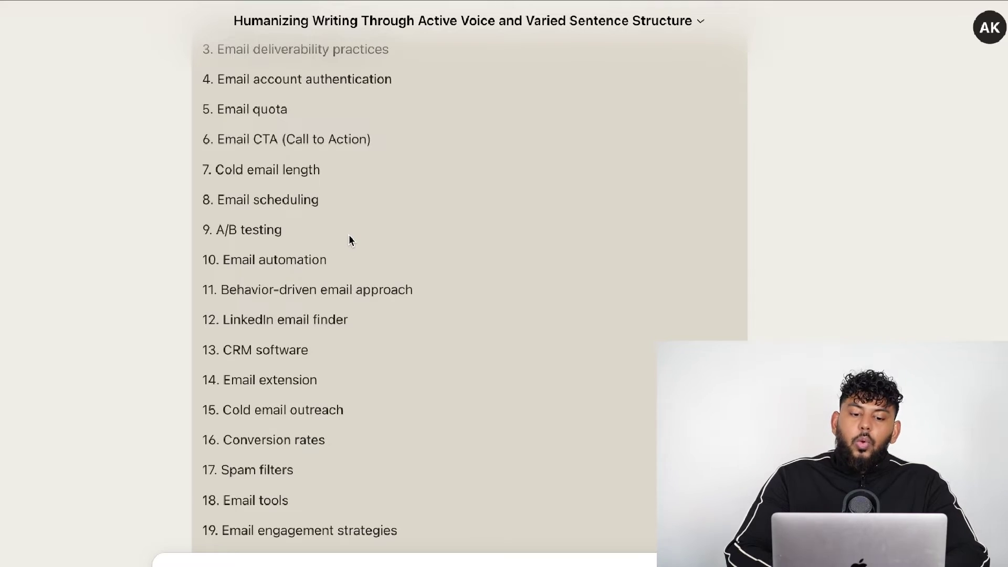
scroll(349, 235, down, 15)
scroll(349, 235, up, 8)
scroll(349, 235, up, 20)
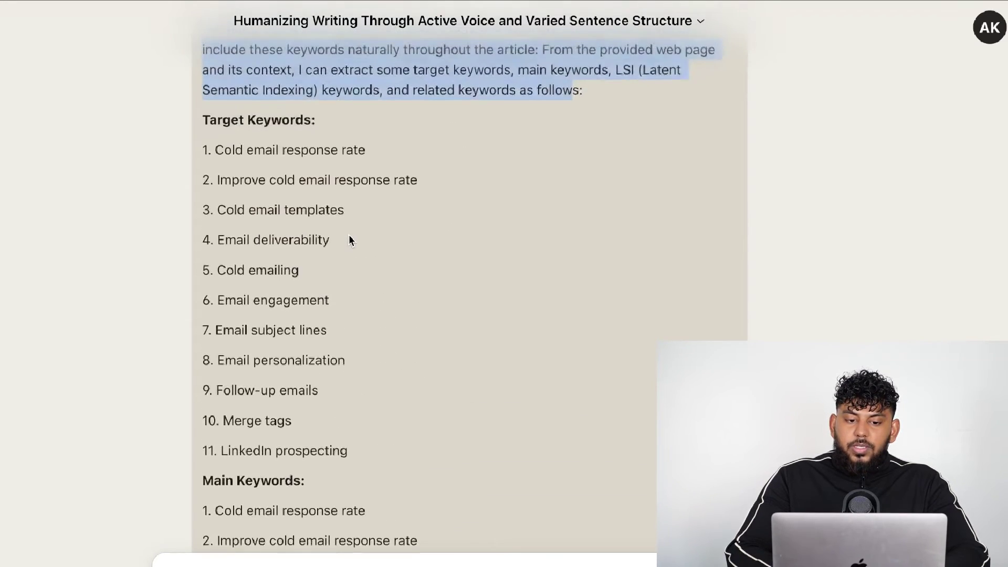
scroll(348, 235, down, 12)
scroll(348, 235, up, 17)
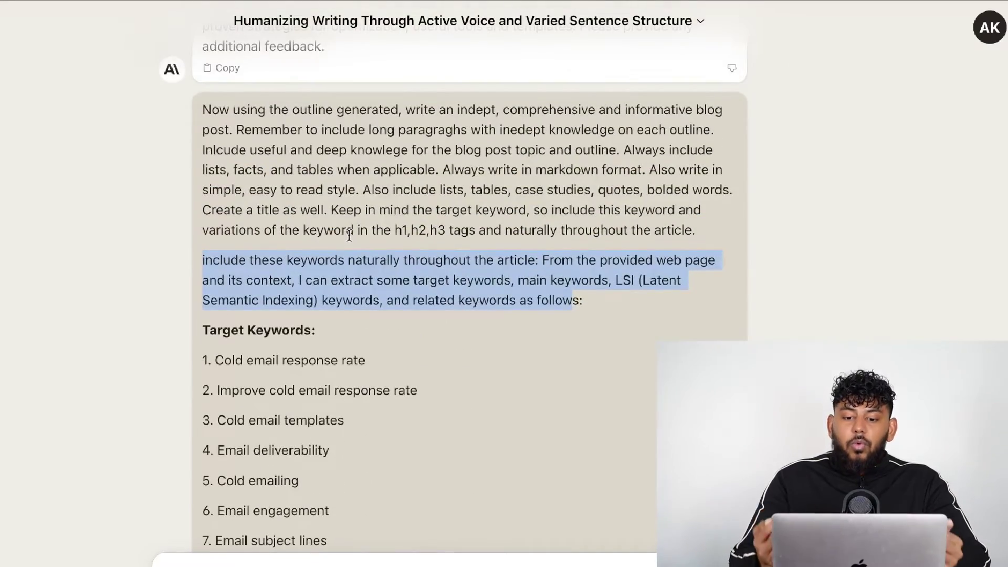
Examine the generated article draft from its title to the key takeaway, highlighting its closing paragraphs
scroll(348, 235, down, 20)
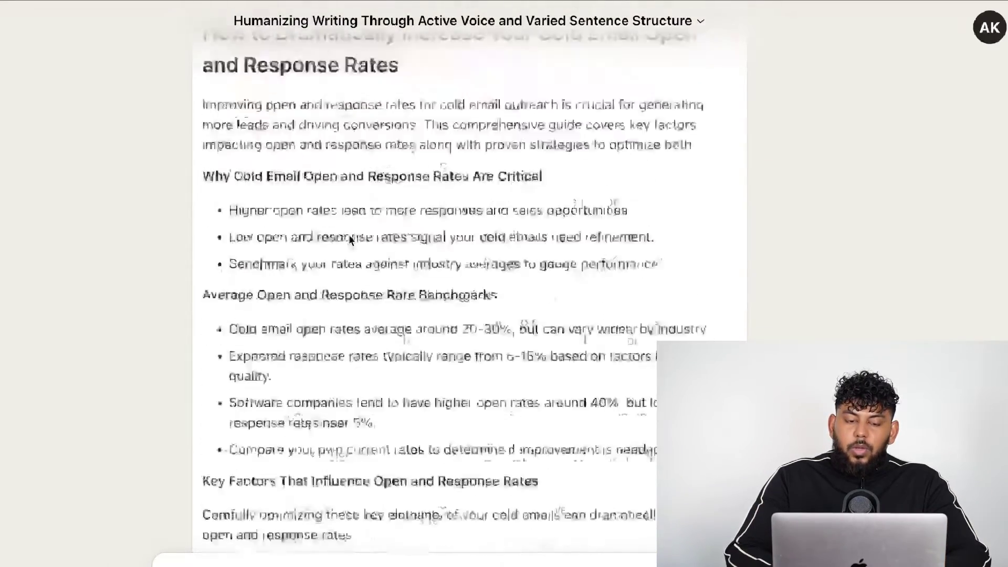
scroll(349, 235, down, 15)
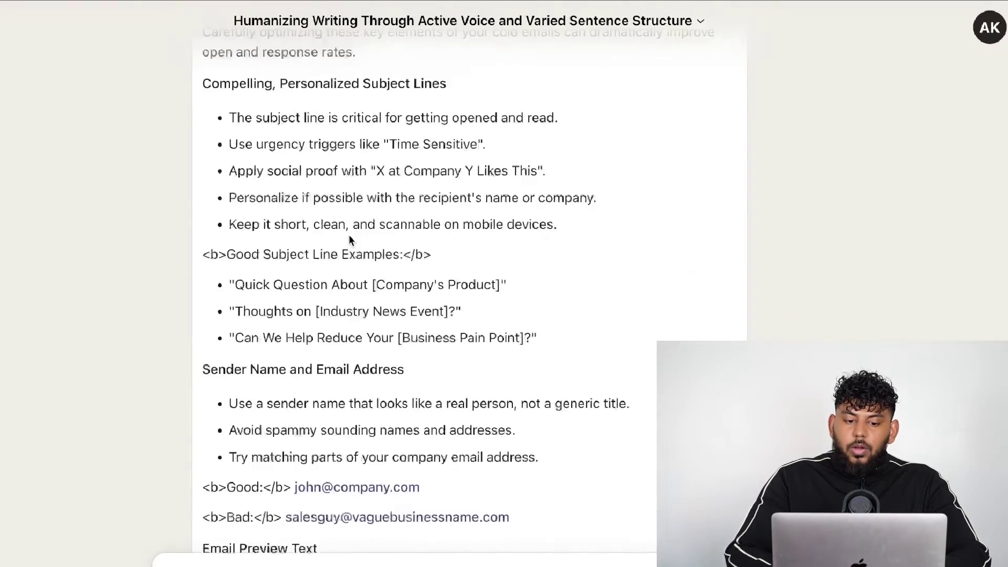
scroll(349, 237, down, 1)
scroll(349, 237, up, 12)
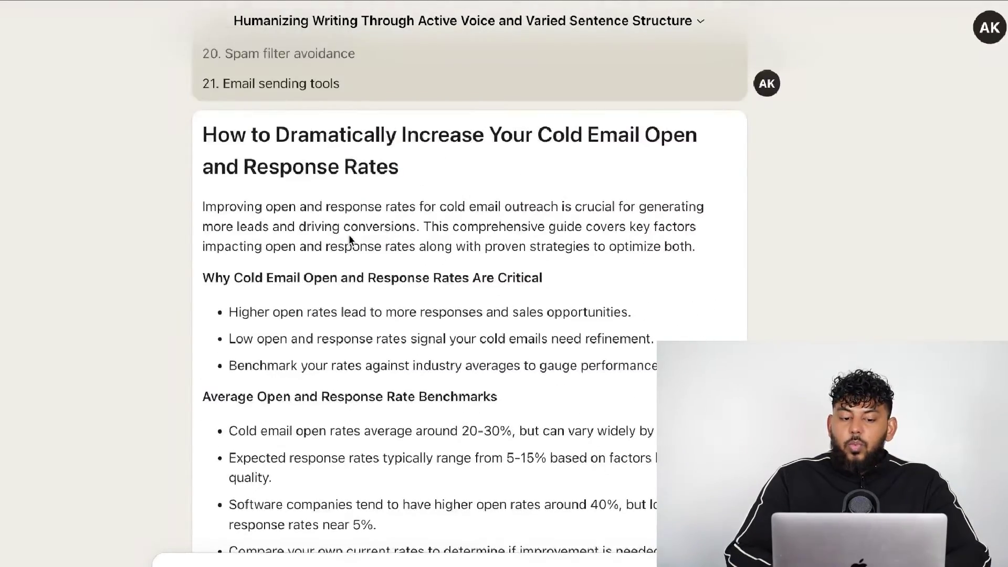
scroll(349, 235, down, 5)
scroll(349, 234, down, 10)
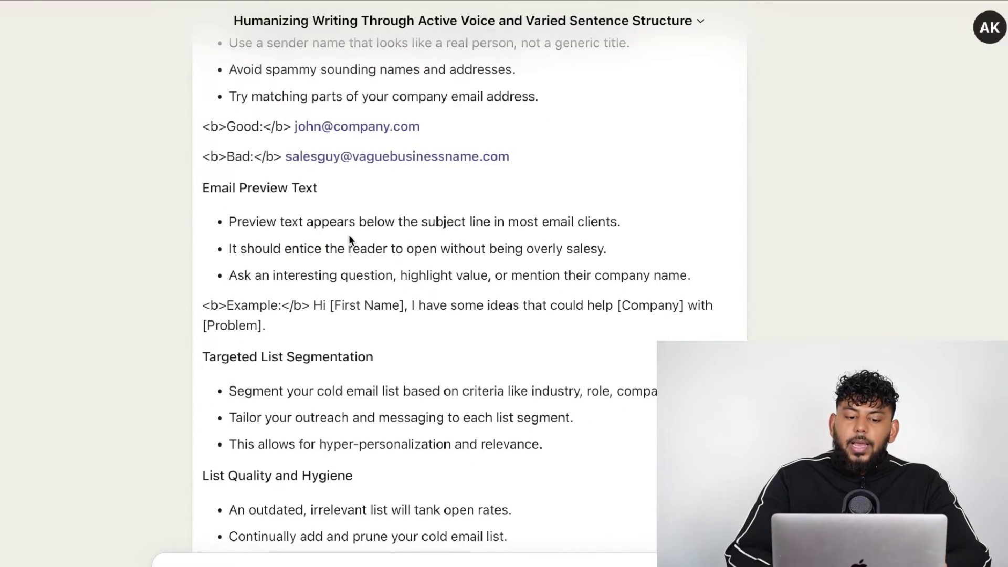
scroll(350, 240, down, 6)
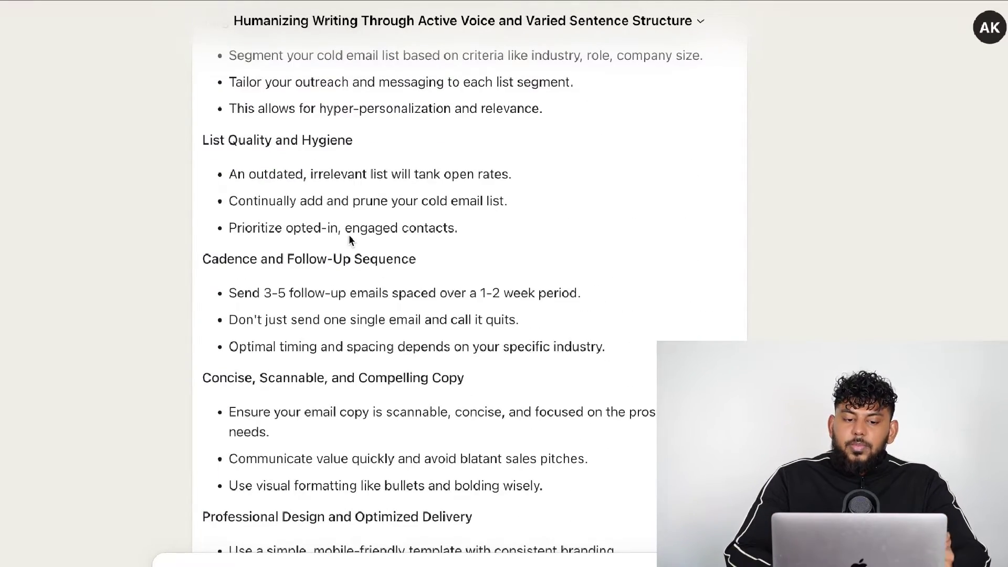
scroll(348, 235, down, 10)
scroll(348, 235, down, 12)
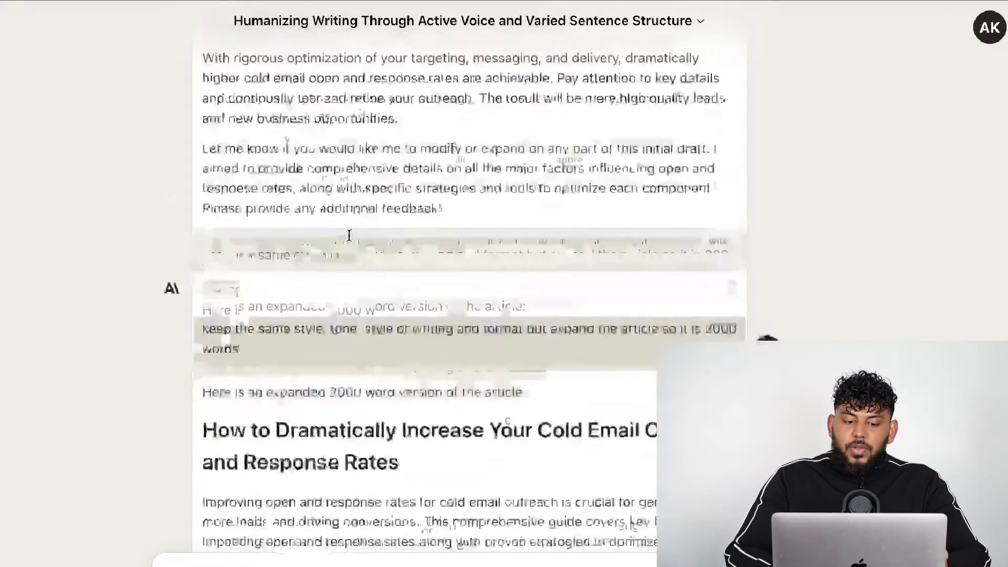
scroll(466, 298, up, 5)
drag(466, 298, 248, 94)
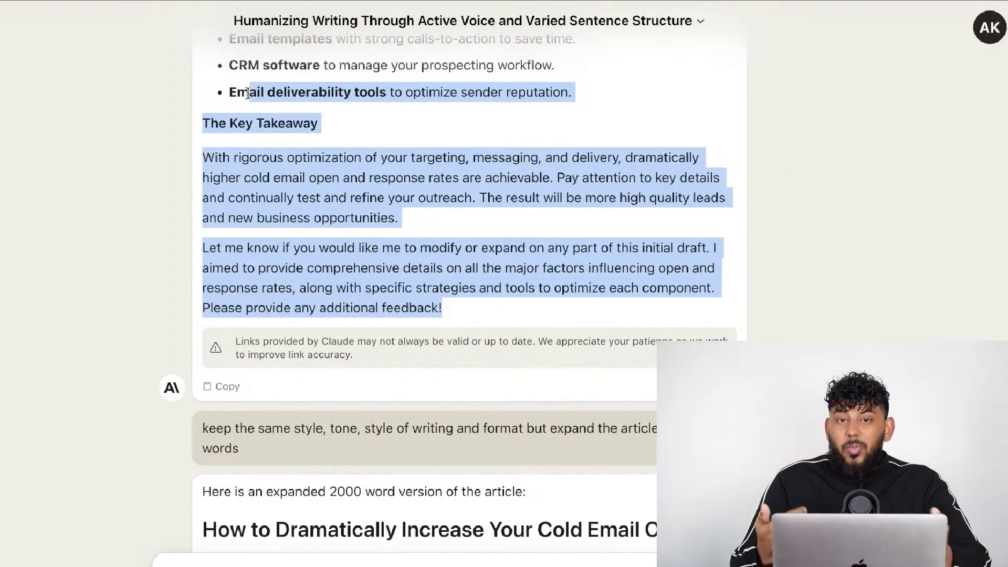
Read through the expanded 2000-word version of the article, from its title to the design and delivery section
scroll(322, 173, down, 3)
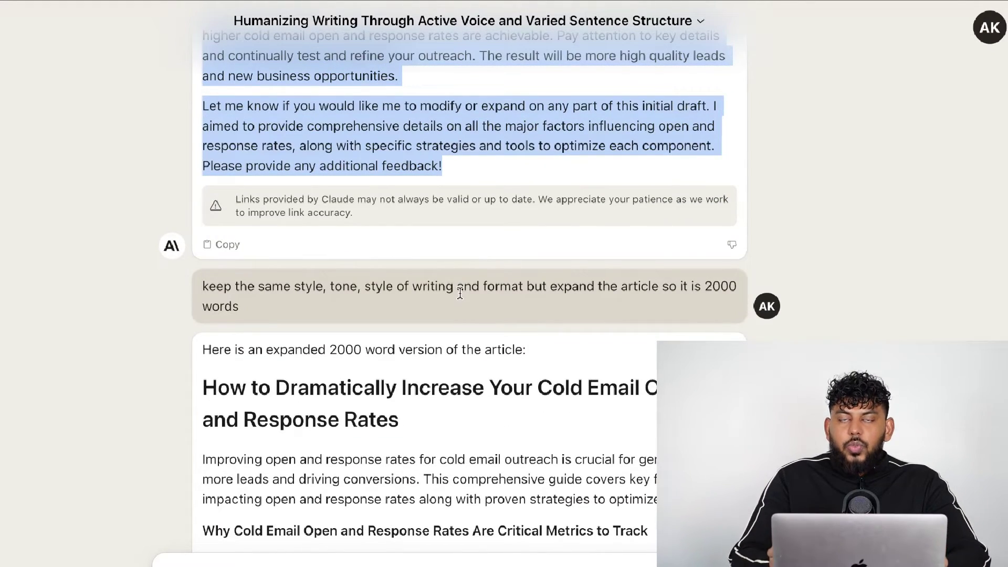
scroll(460, 293, down, 5)
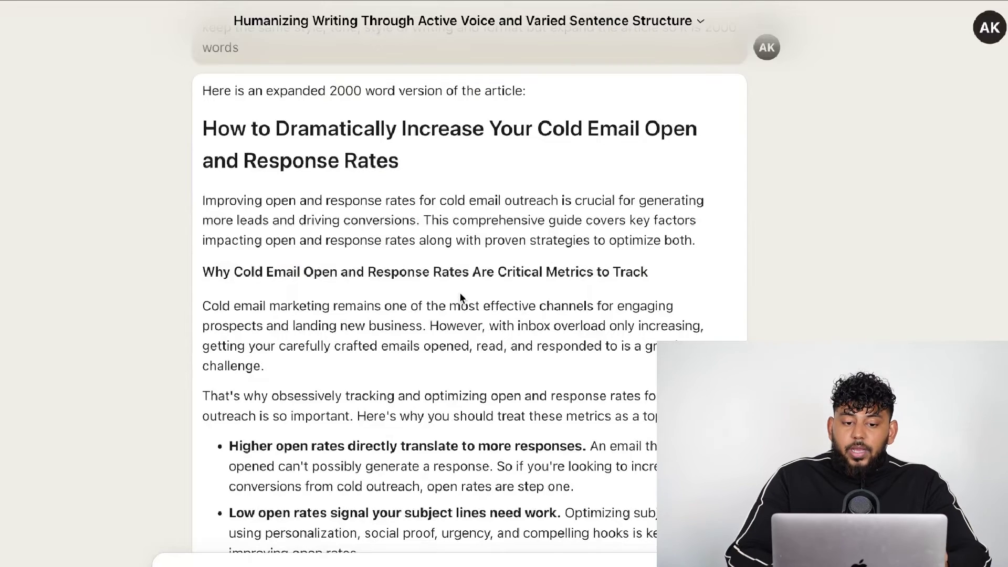
scroll(461, 295, down, 9)
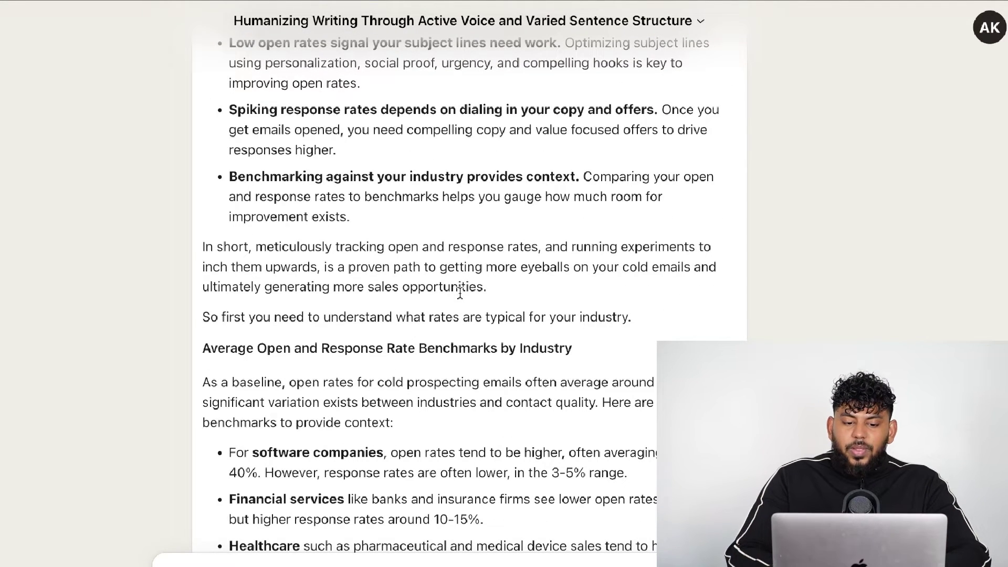
scroll(460, 293, down, 13)
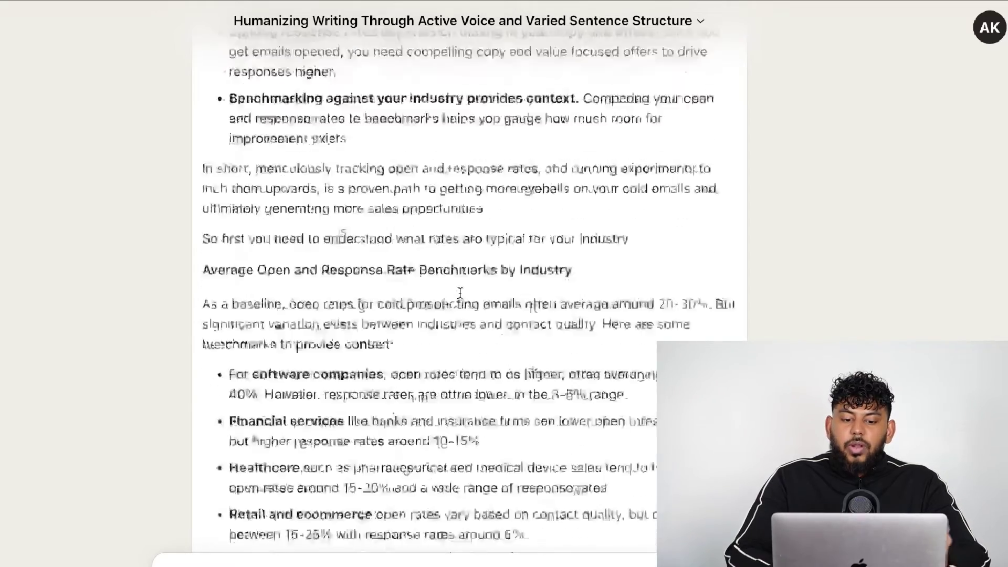
scroll(459, 292, down, 9)
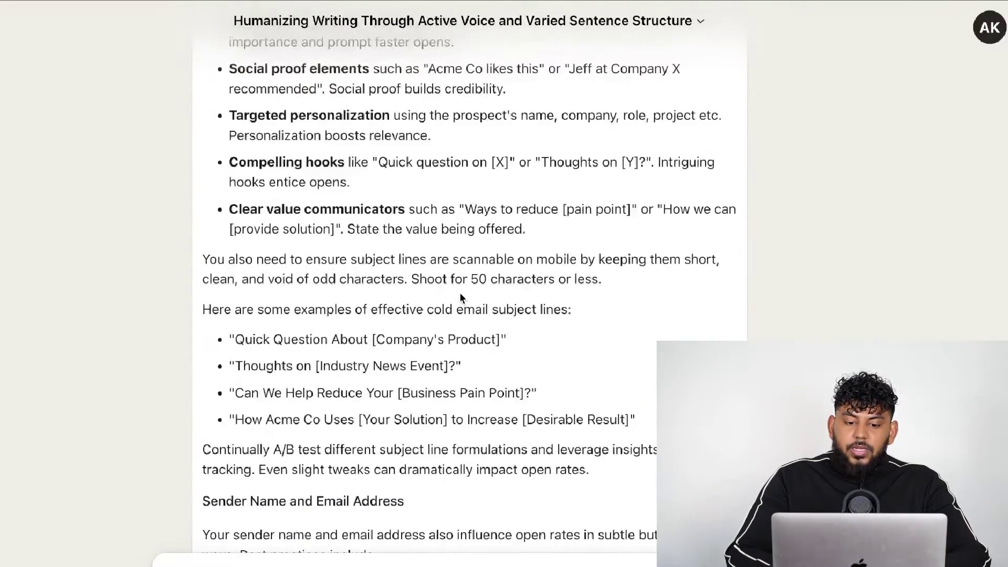
scroll(459, 292, down, 5)
scroll(460, 293, down, 4)
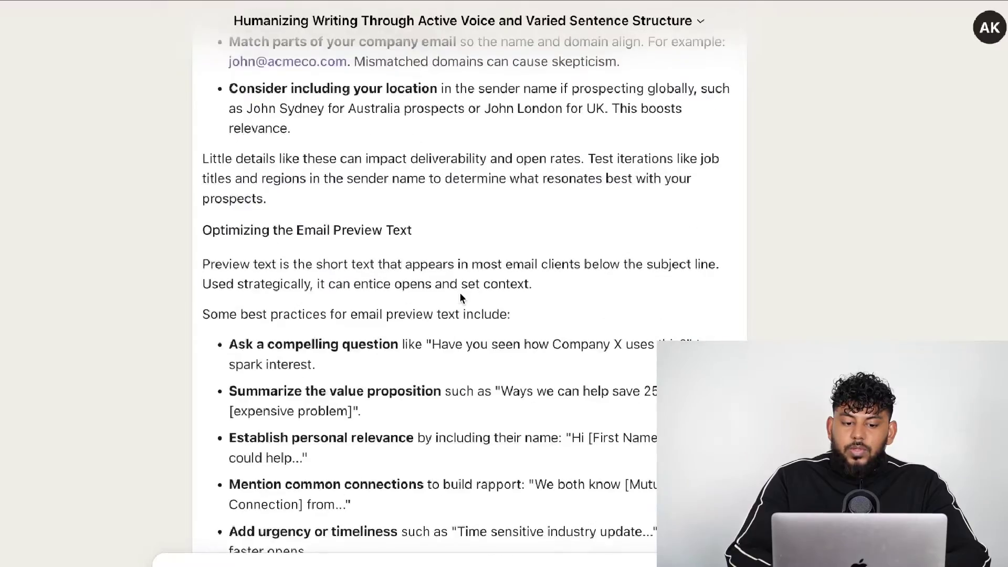
scroll(460, 295, down, 6)
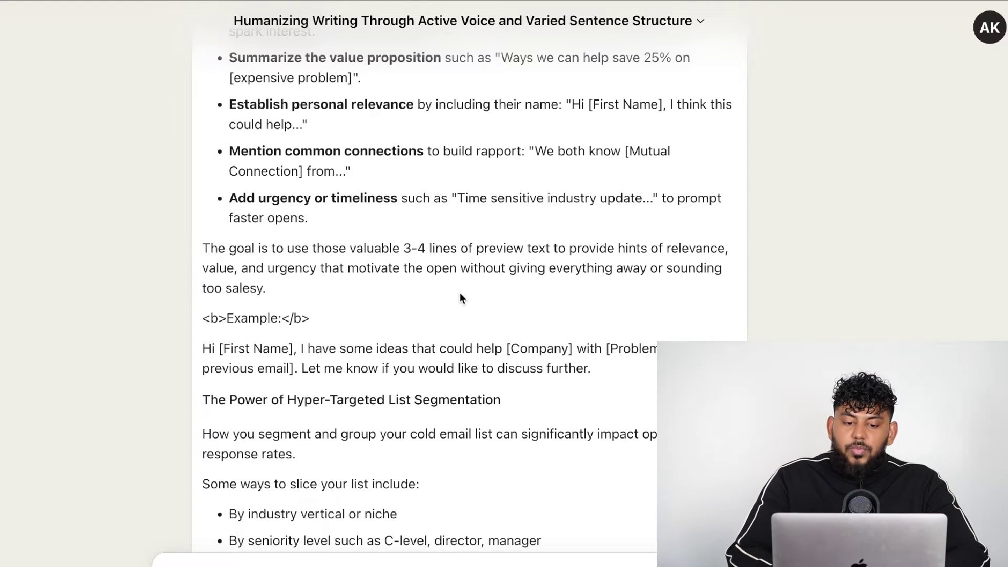
scroll(460, 297, down, 5)
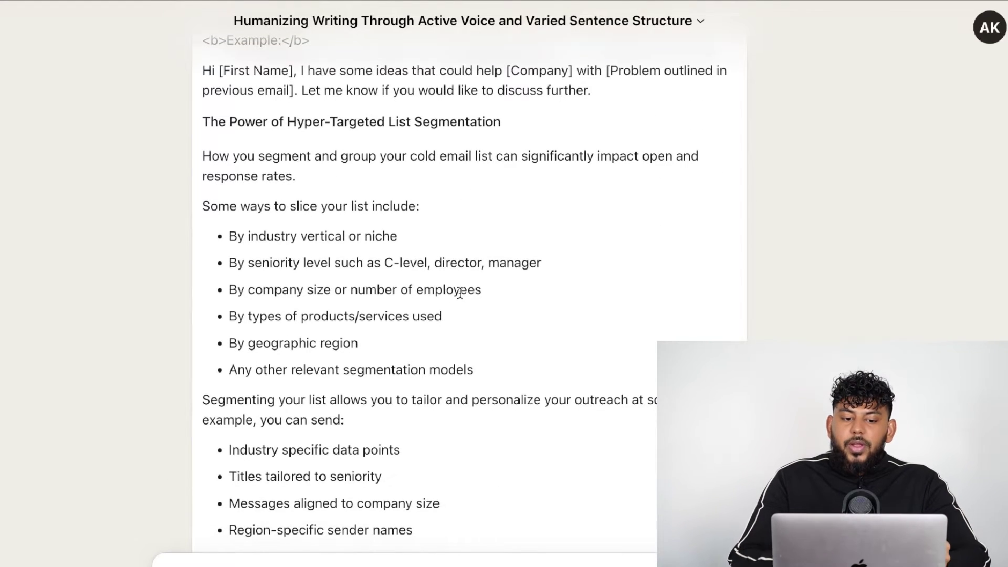
scroll(460, 294, down, 5)
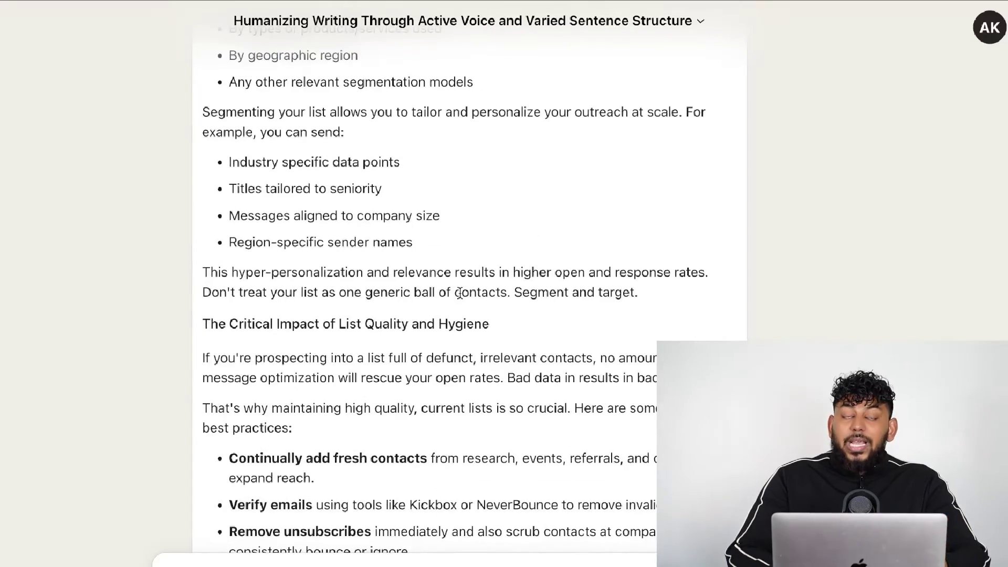
scroll(460, 293, down, 20)
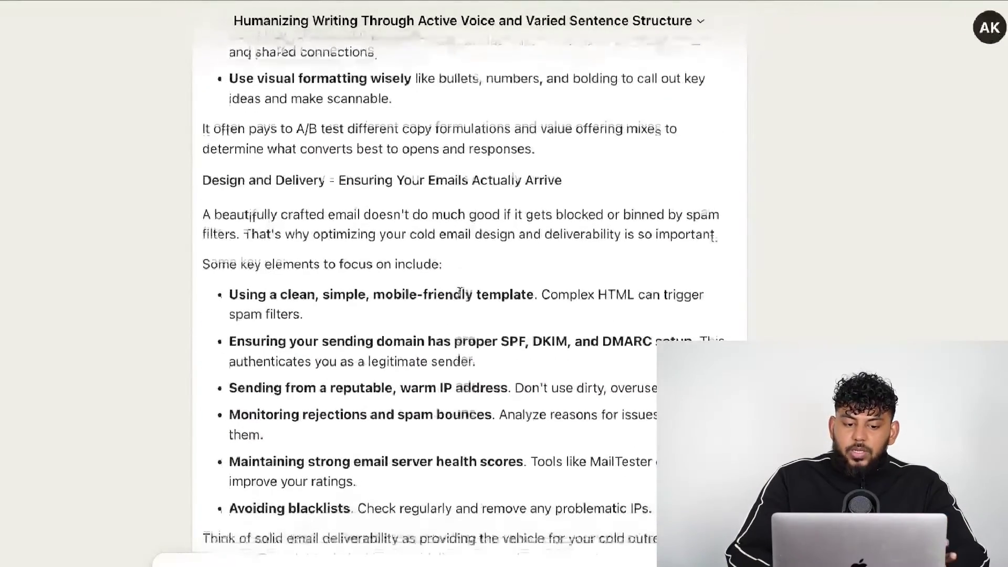
scroll(460, 293, down, 9)
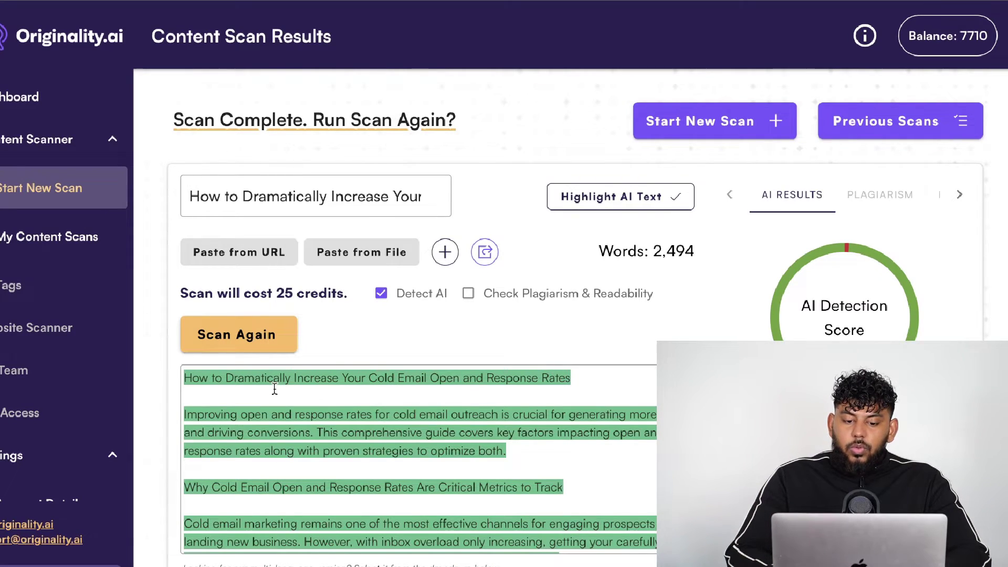
In Originality.ai, examine the article's content scan results, highlighting the word count and the AI detection score
scroll(517, 438, down, 15)
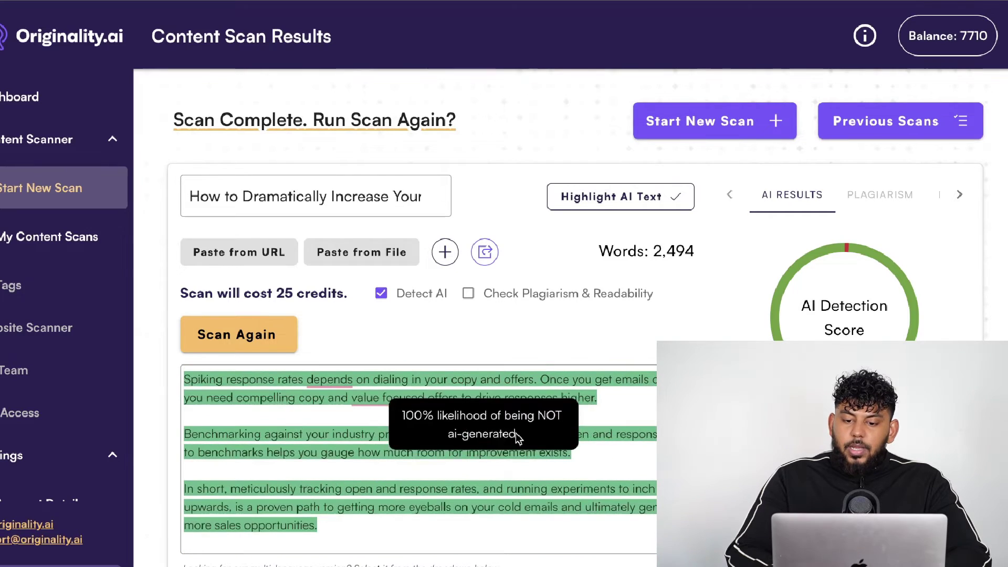
key(ctrl+a)
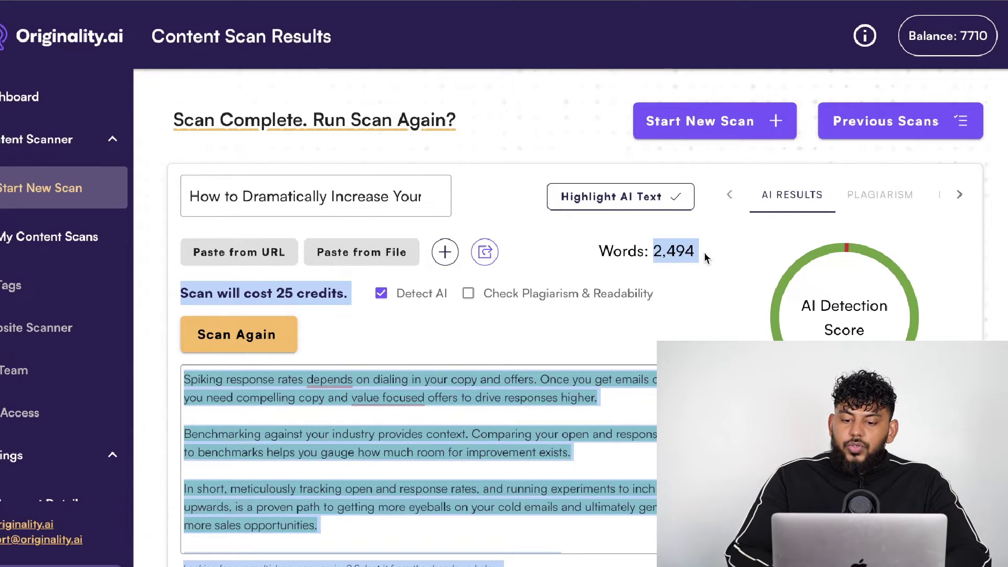
click(705, 257)
mouse_move(607, 431)
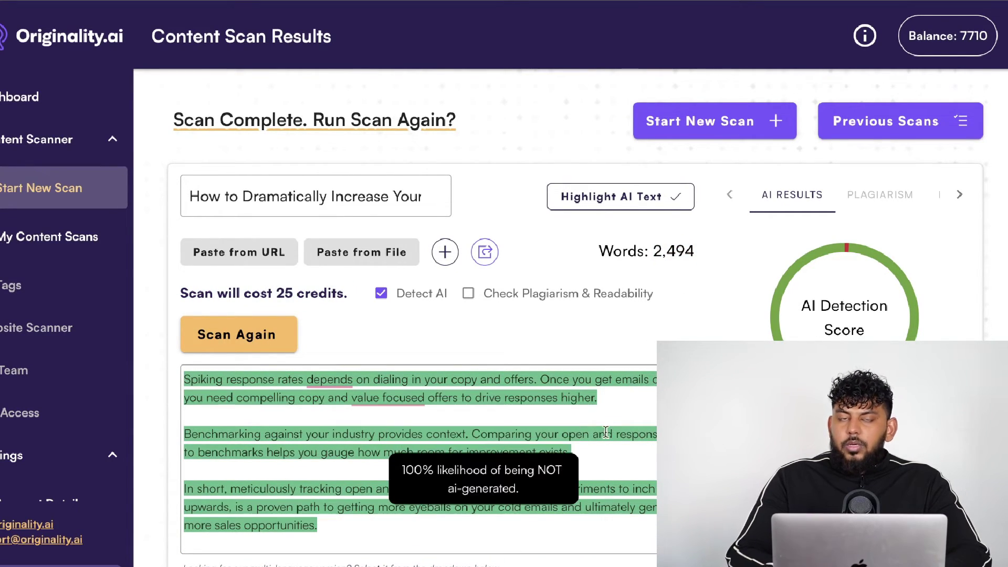
scroll(605, 429, up, 10)
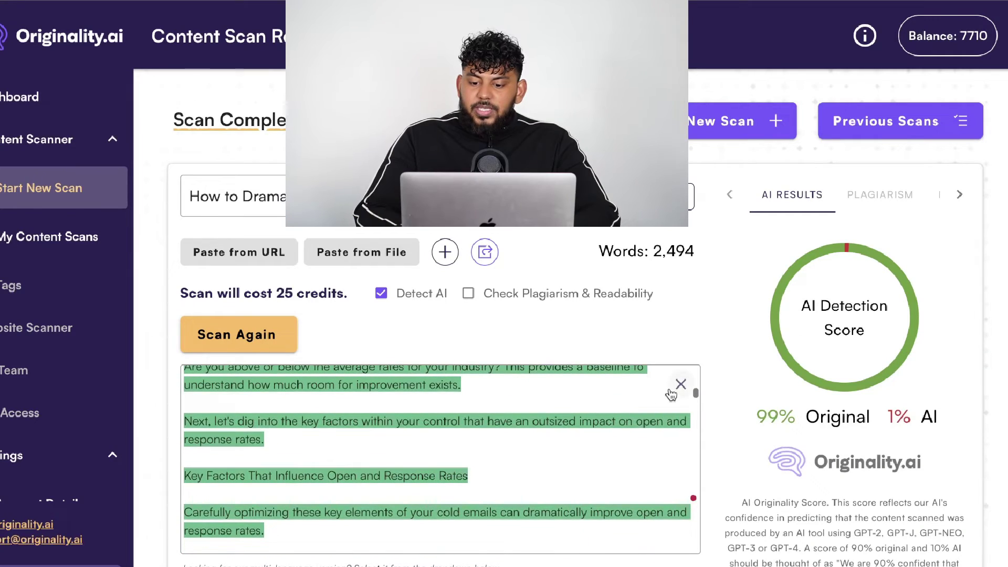
drag(752, 416, 835, 413)
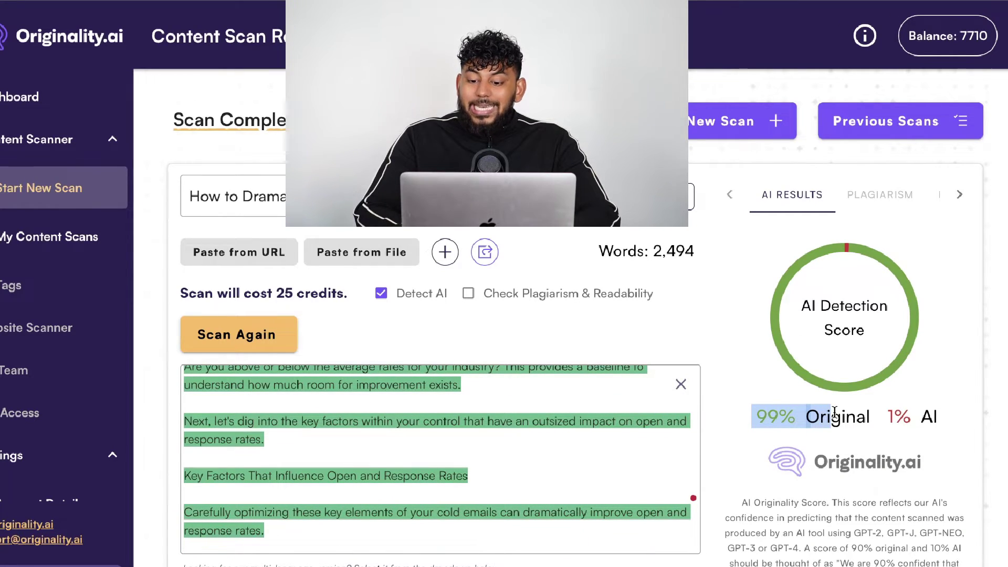
click(914, 416)
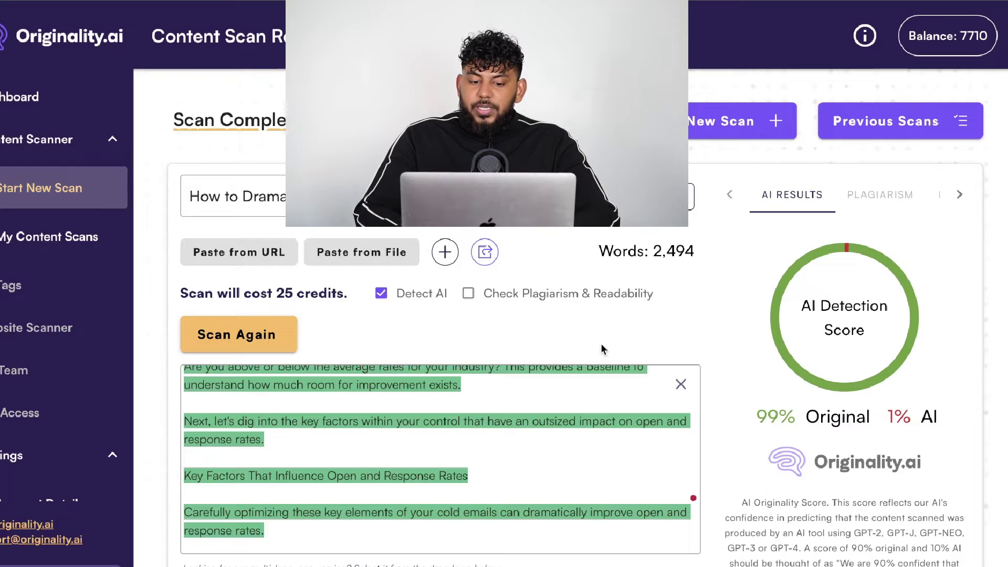
Check the AI-detection highlighting of the scanned text through the section on personalized subject lines
scroll(604, 347, down, 6)
scroll(377, 333, up, 4)
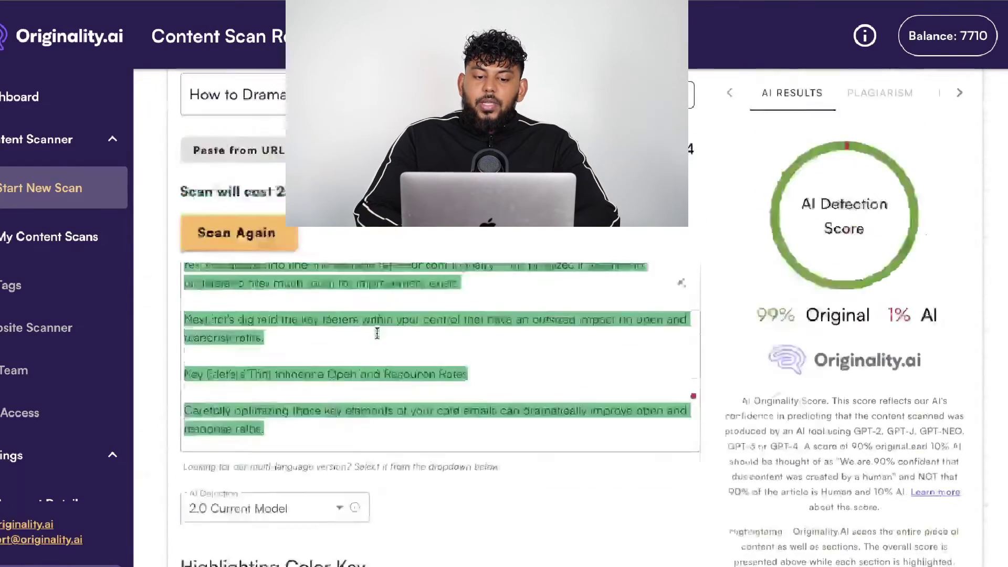
scroll(377, 333, up, 2)
scroll(432, 418, down, 3)
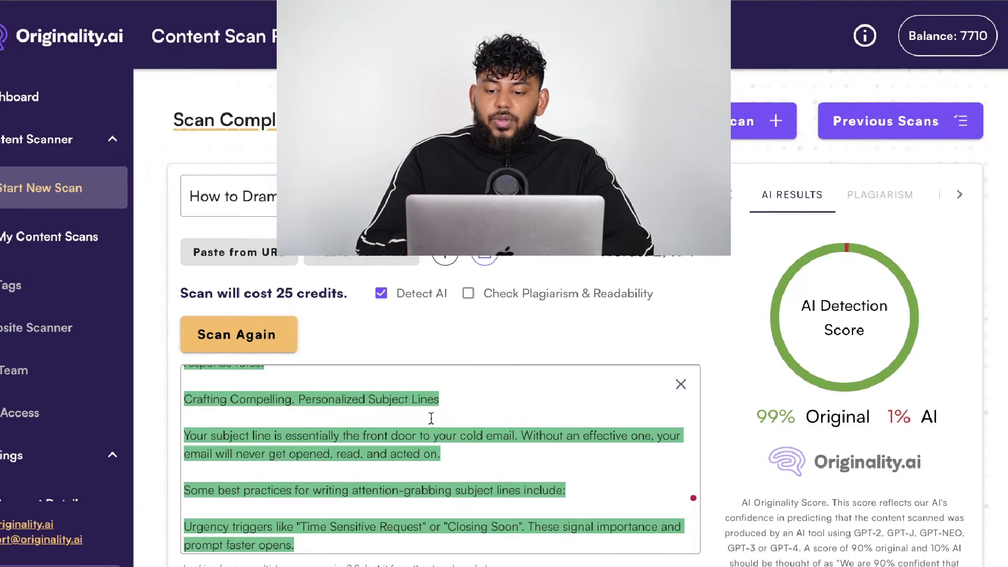
mouse_move(462, 426)
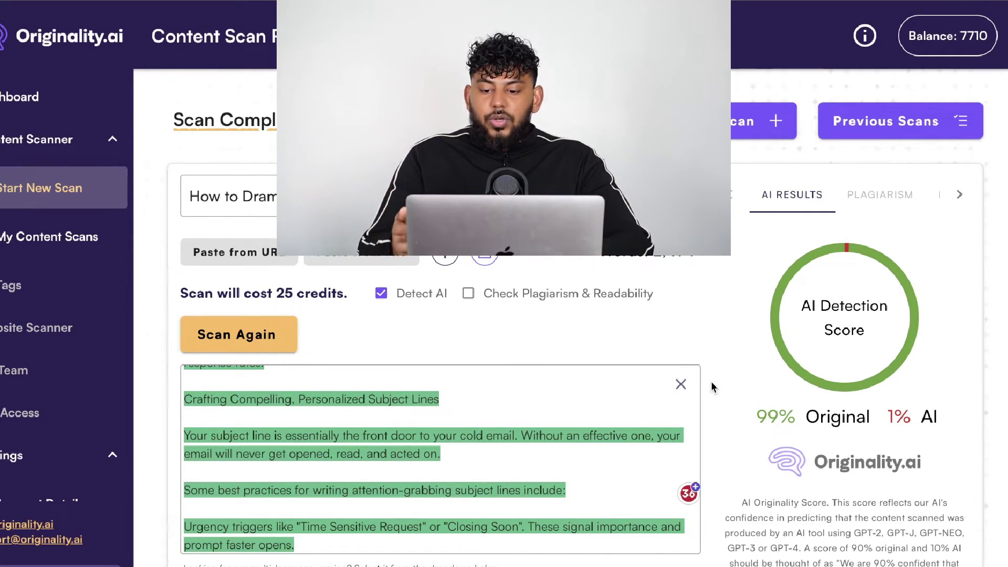
mouse_move(590, 430)
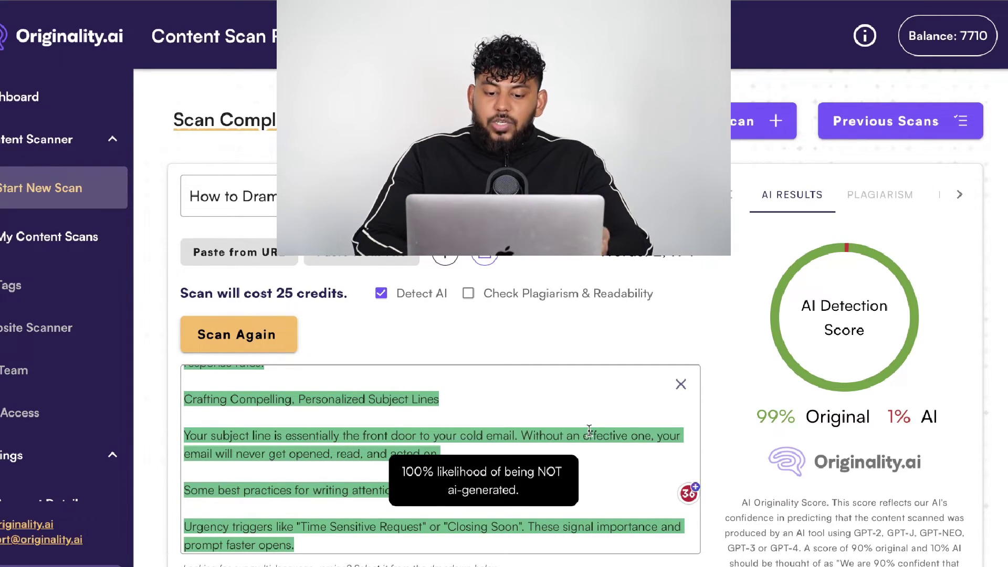
scroll(589, 430, down, 5)
scroll(589, 430, down, 2)
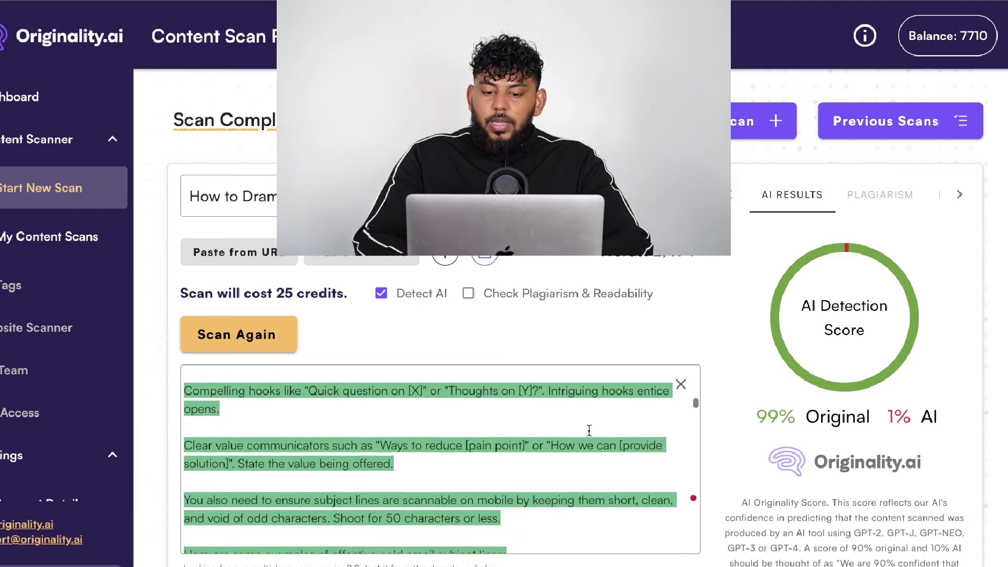
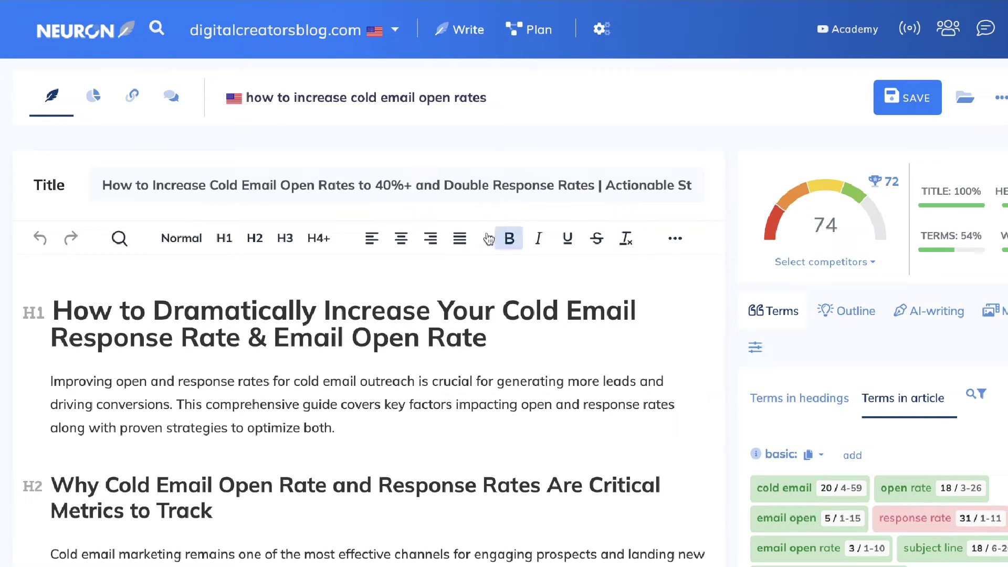
Inspect the article title in NeuronWriter and highlight the Claude prompt requesting an SEO optimized title and meta description
click(462, 192)
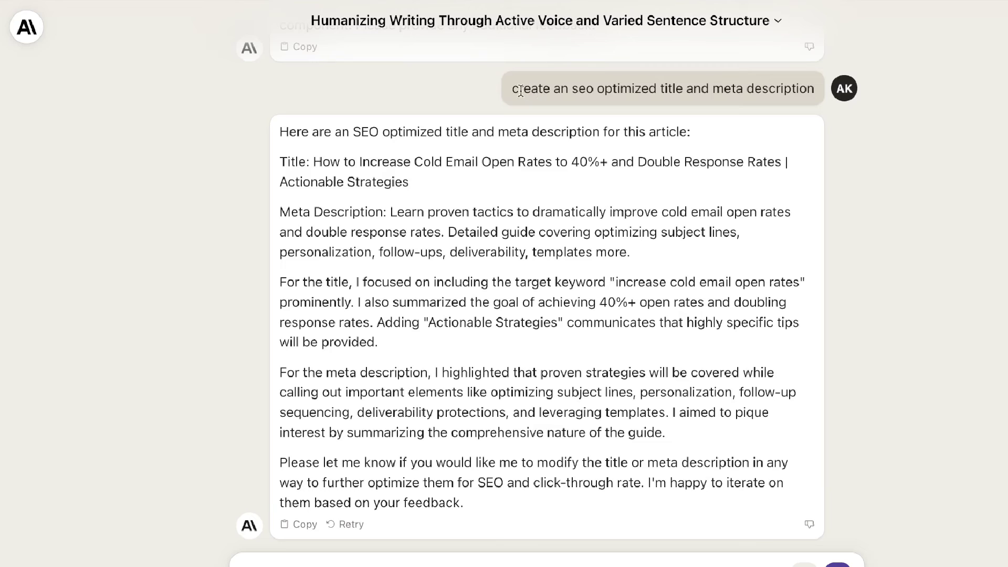
drag(514, 90, 709, 100)
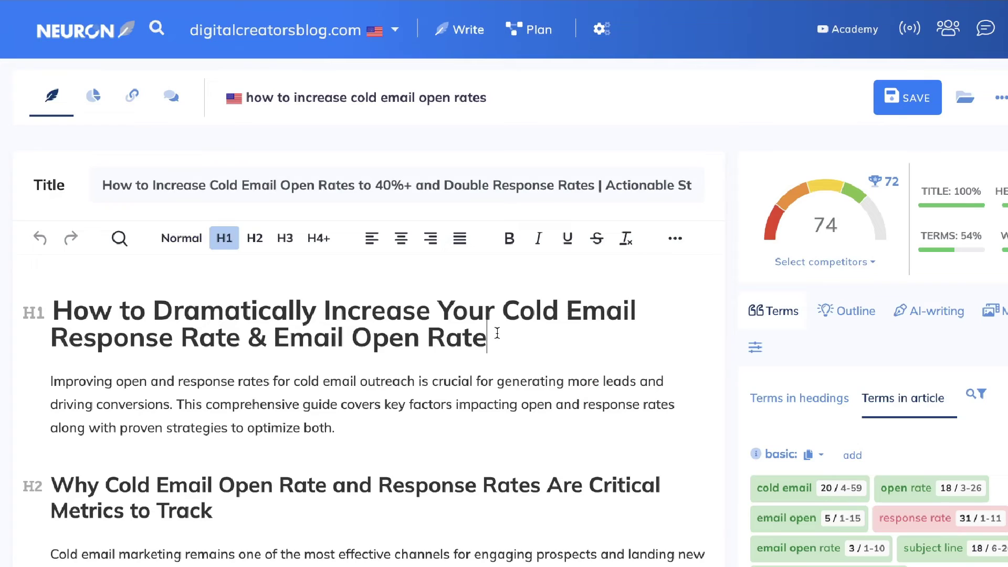
In NeuronWriter, highlight the article's H1 heading and display the recommended terms for headings to compare against it
drag(491, 339, 60, 305)
click(804, 400)
scroll(904, 412, down, 1)
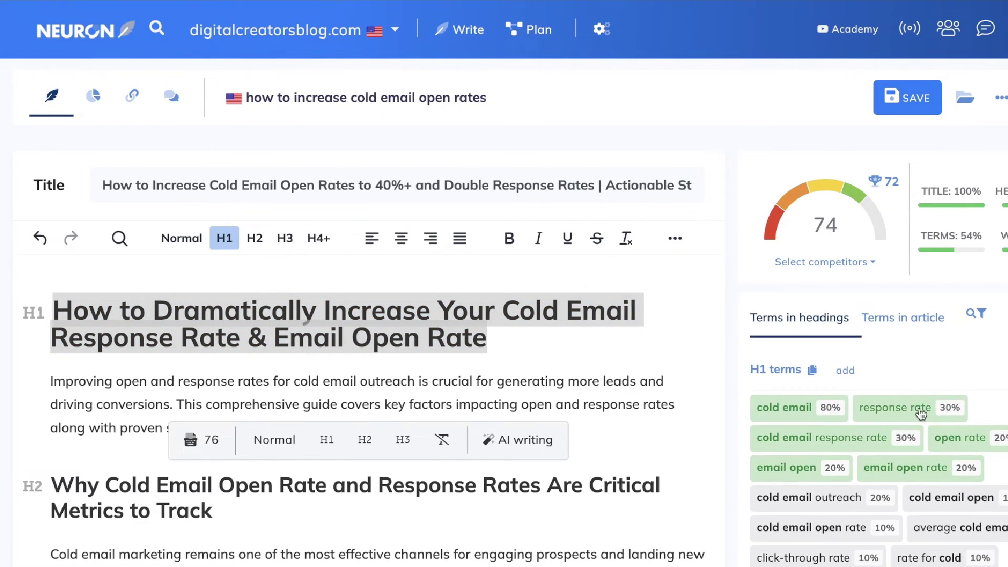
click(605, 345)
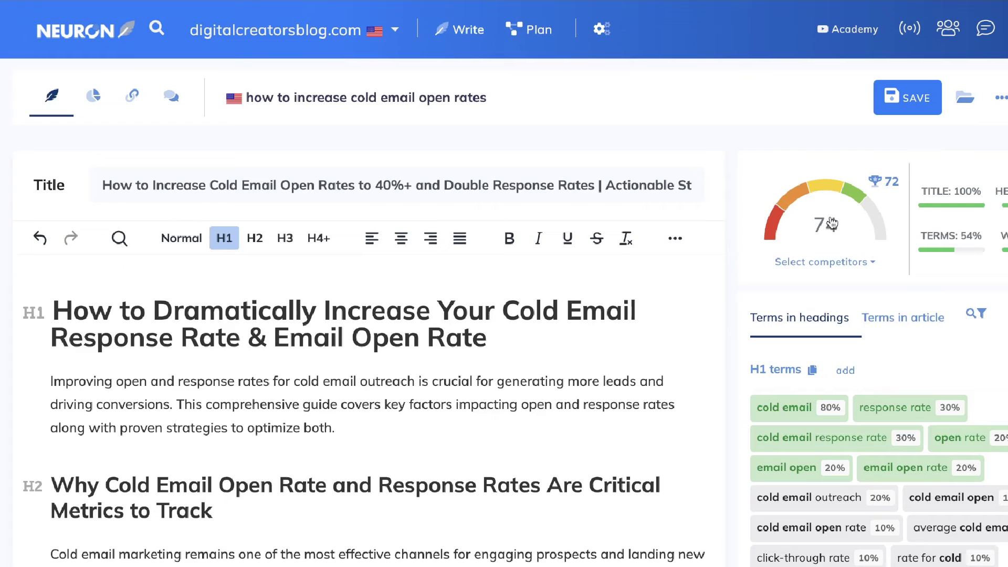
Review the content score against the competitor benchmark and look over the remaining H1 and H2 term suggestions
mouse_move(877, 196)
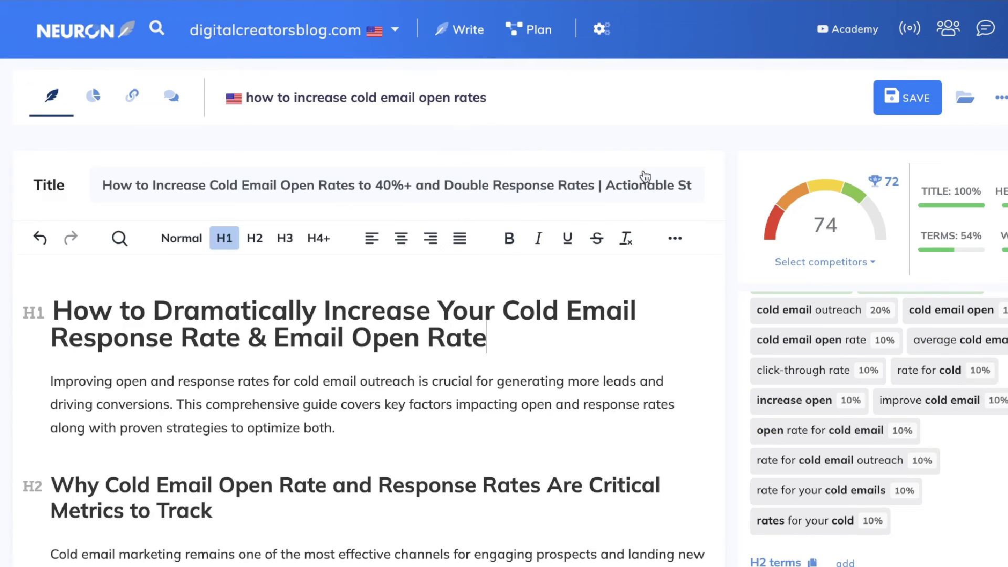
scroll(754, 251, down, 1)
scroll(756, 257, down, 1)
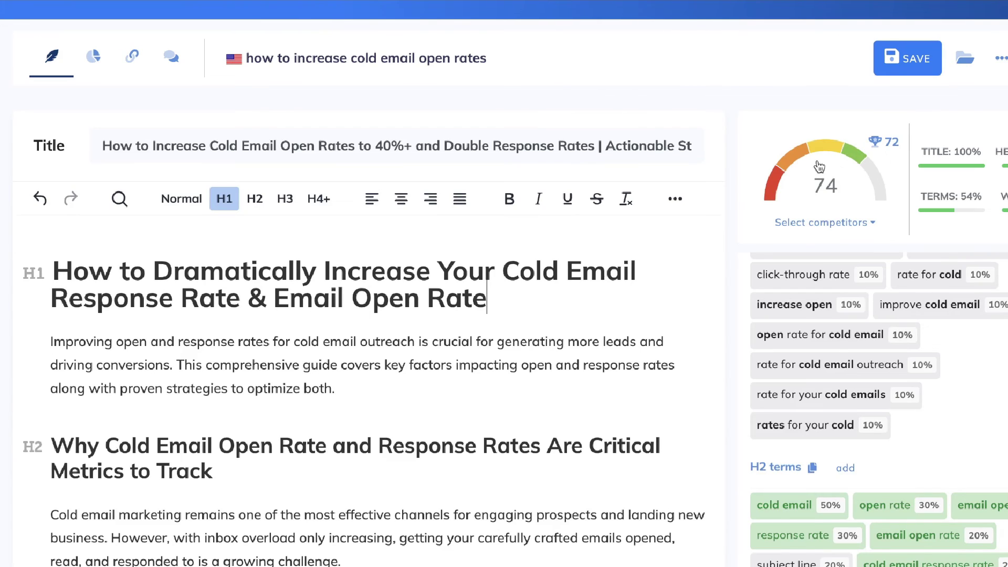
scroll(727, 173, up, 1)
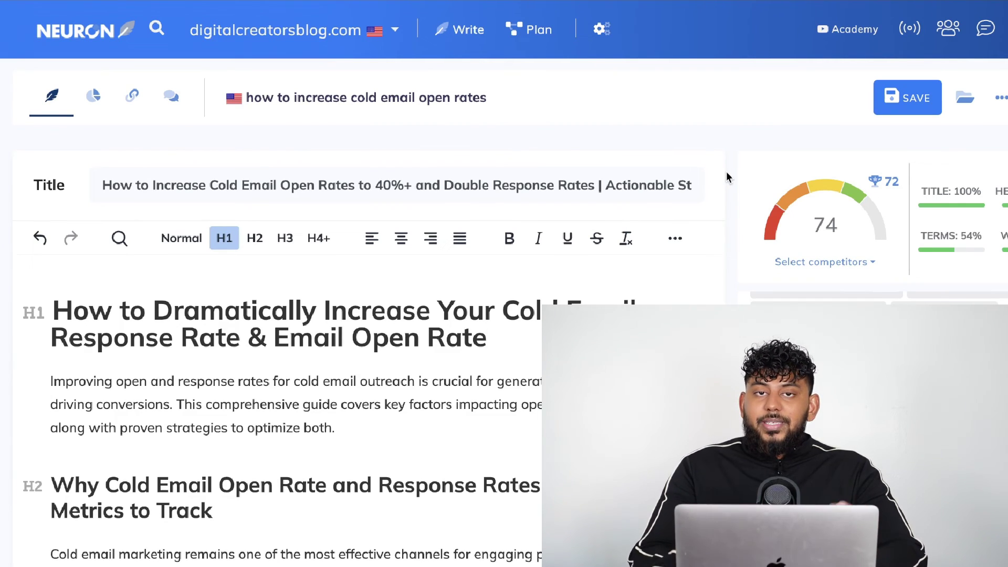